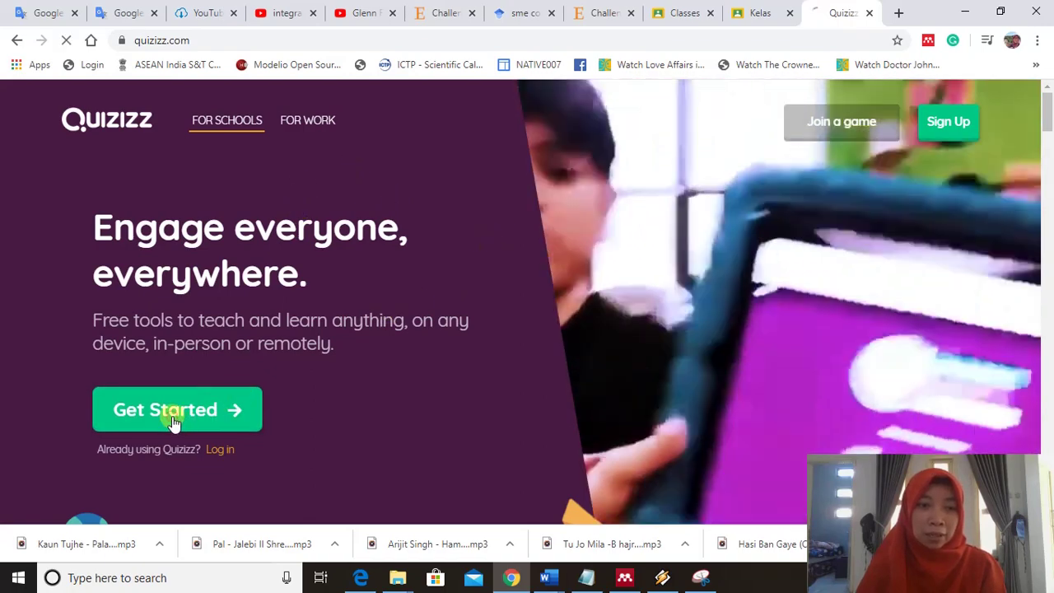
Sign up for Quizizz with the first listed Google account
left_click(172, 425)
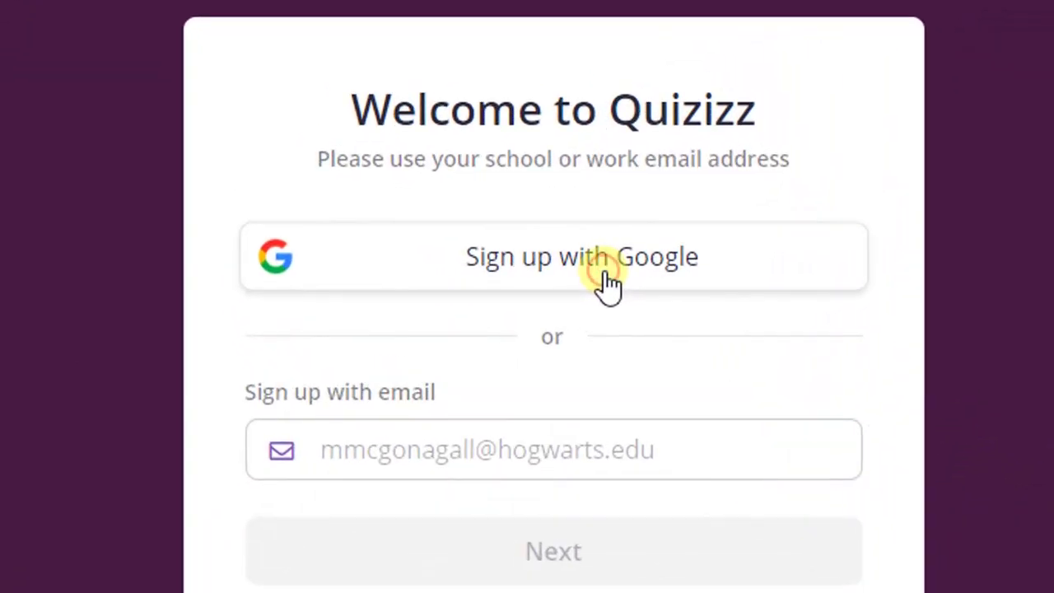
left_click(607, 284)
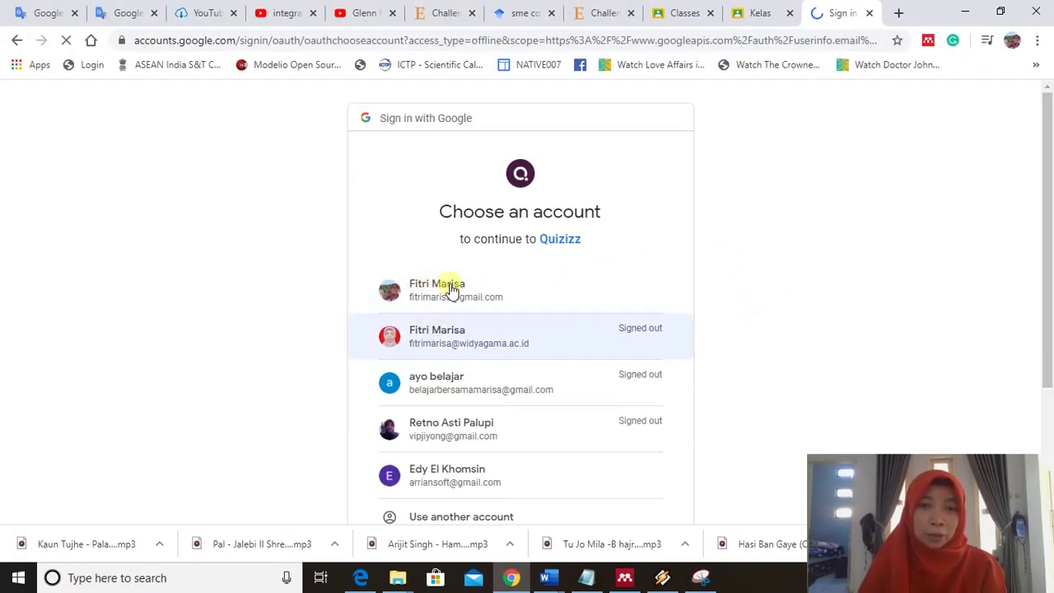
left_click(450, 298)
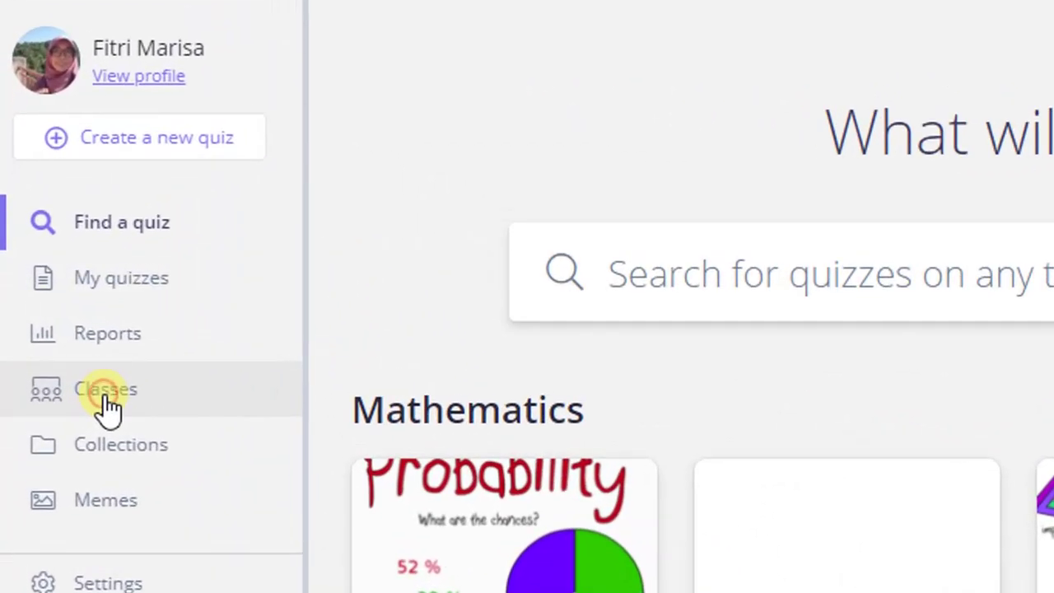
Import the Google classes Web Mining Reg B and algoritma into the class list, and show the algoritma class
left_click(106, 394)
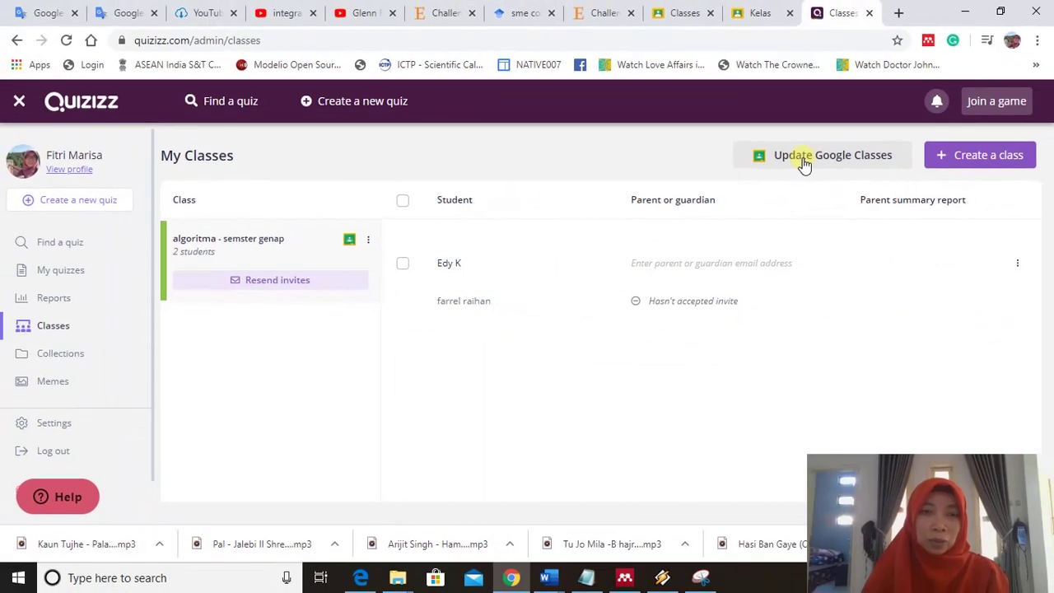
left_click(804, 162)
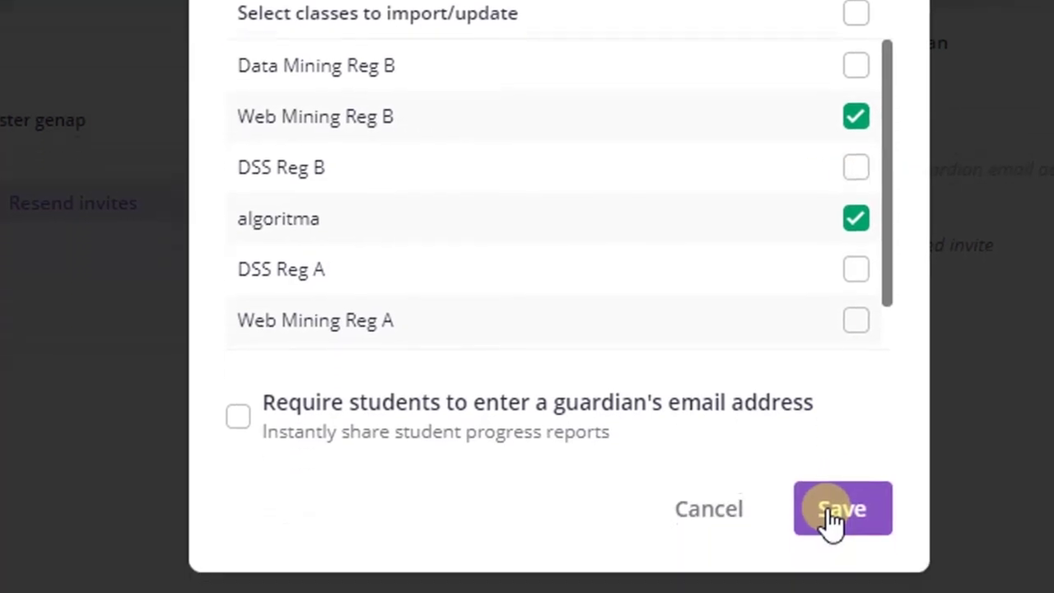
left_click(834, 513)
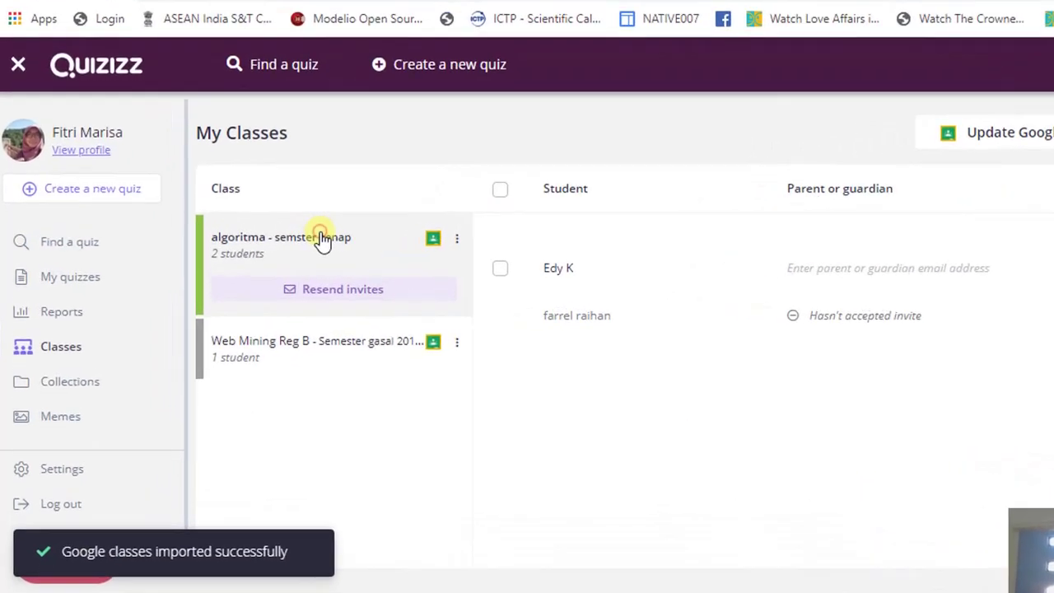
left_click(259, 238)
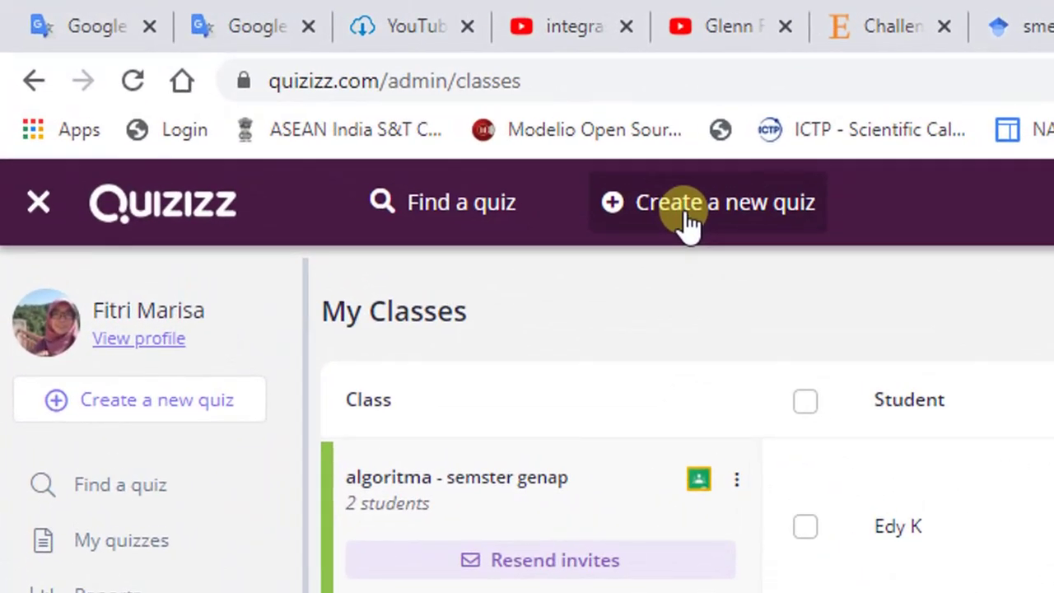
Create a new quiz named "Soal Quizz dua" with Computers as its subject
left_click(689, 216)
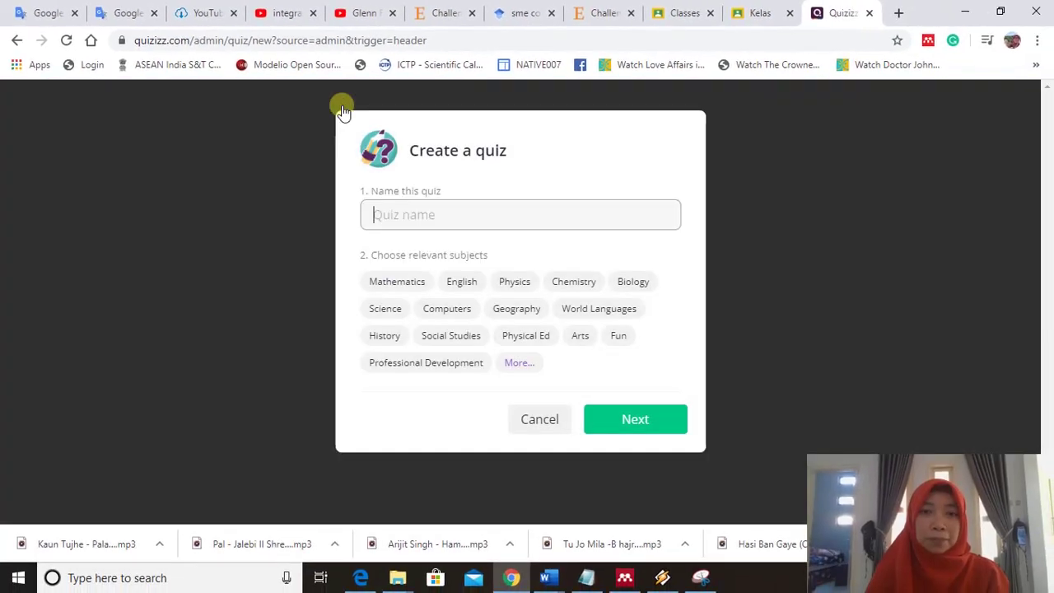
left_click(478, 177)
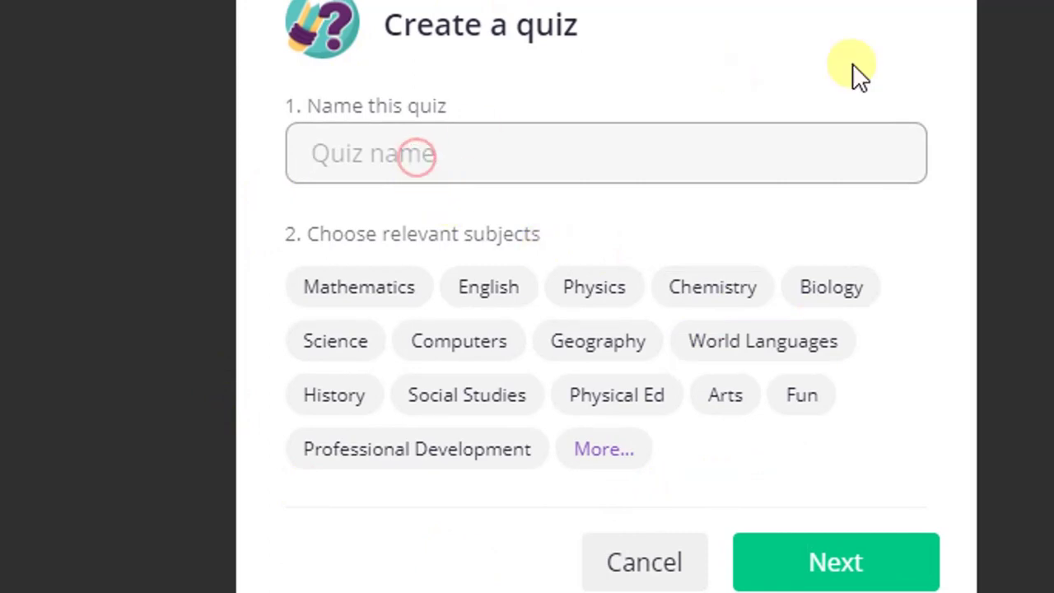
type("S")
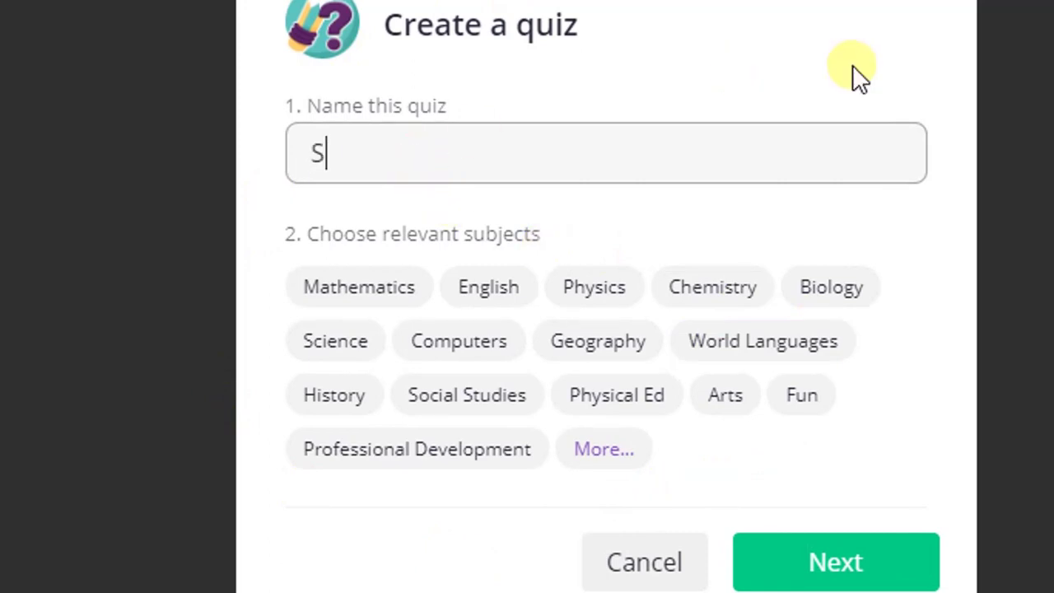
type("oal Qu")
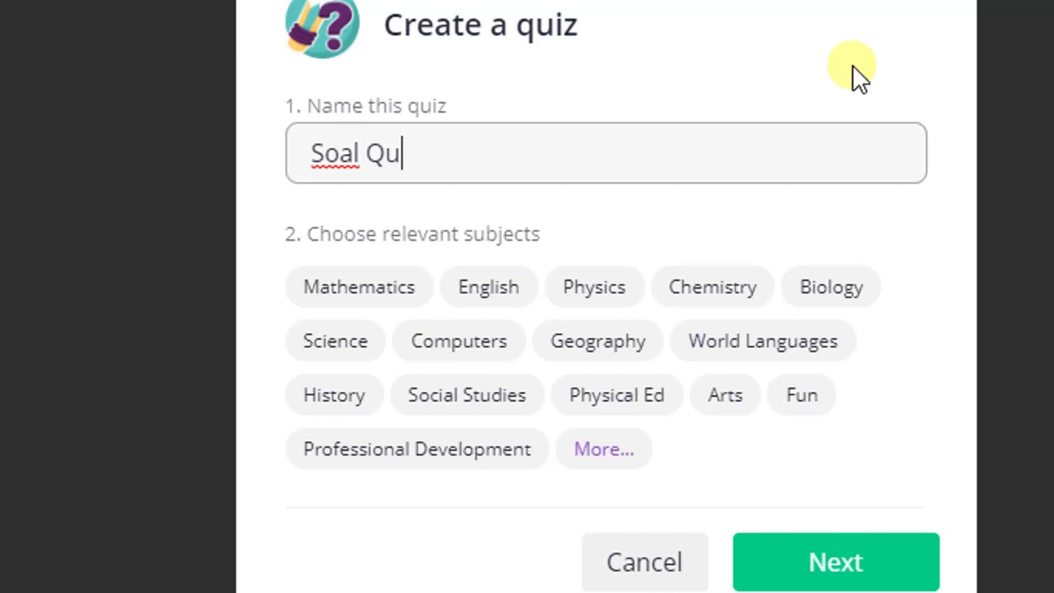
type("izz dua")
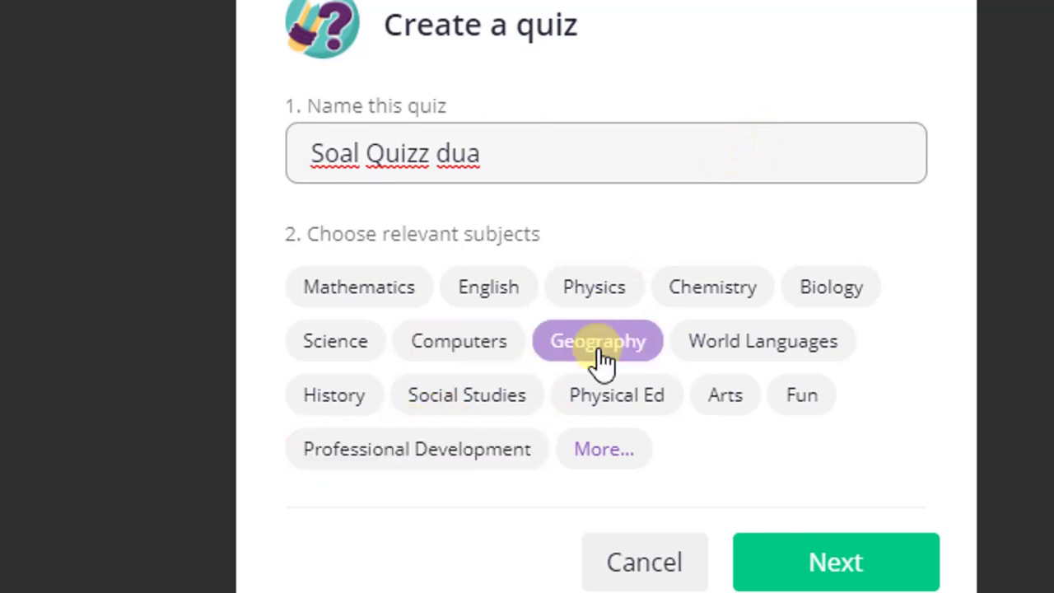
left_click(598, 451)
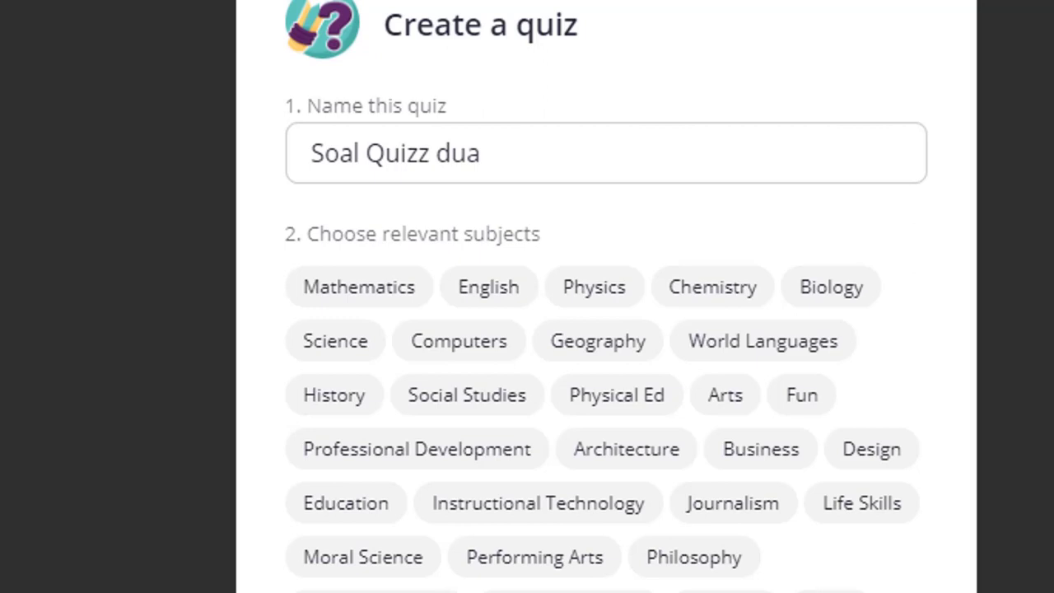
left_click(460, 344)
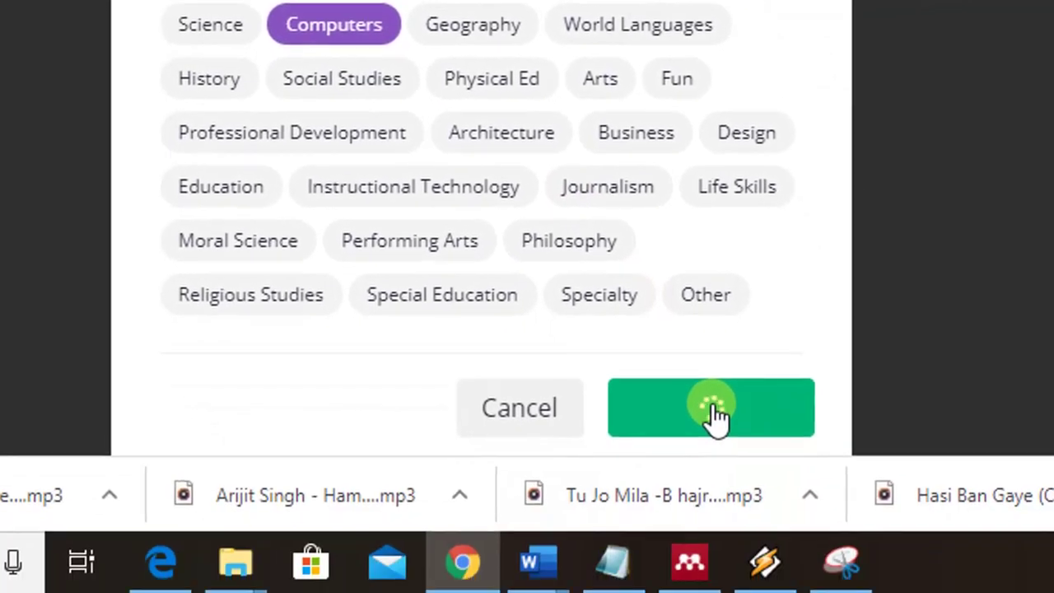
left_click(767, 548)
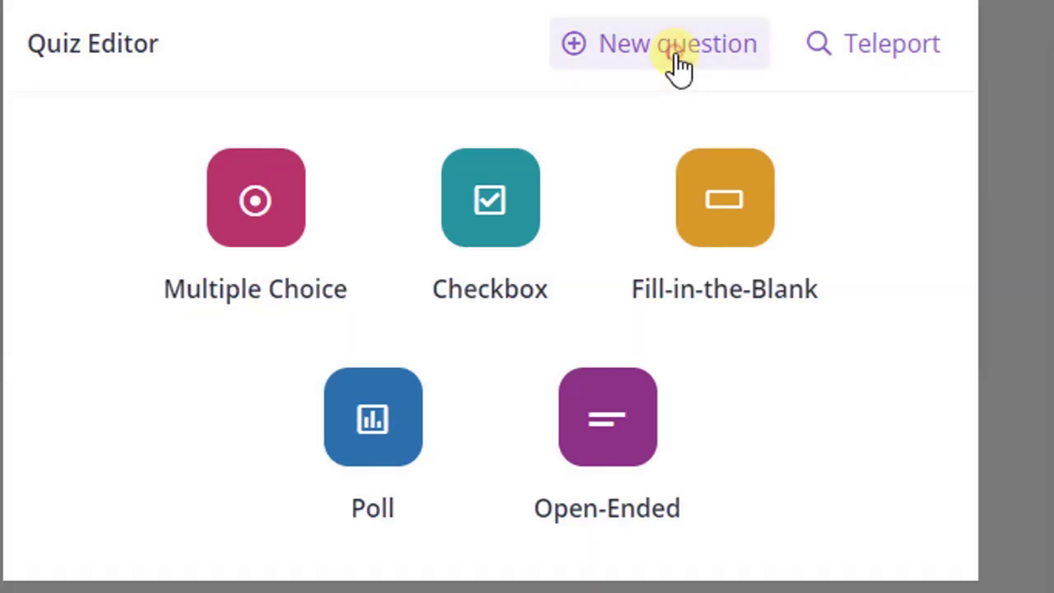
Add a multiple-choice question with the text "Data mining adalah ilmu yang berhubungan dengan ..."
left_click(675, 47)
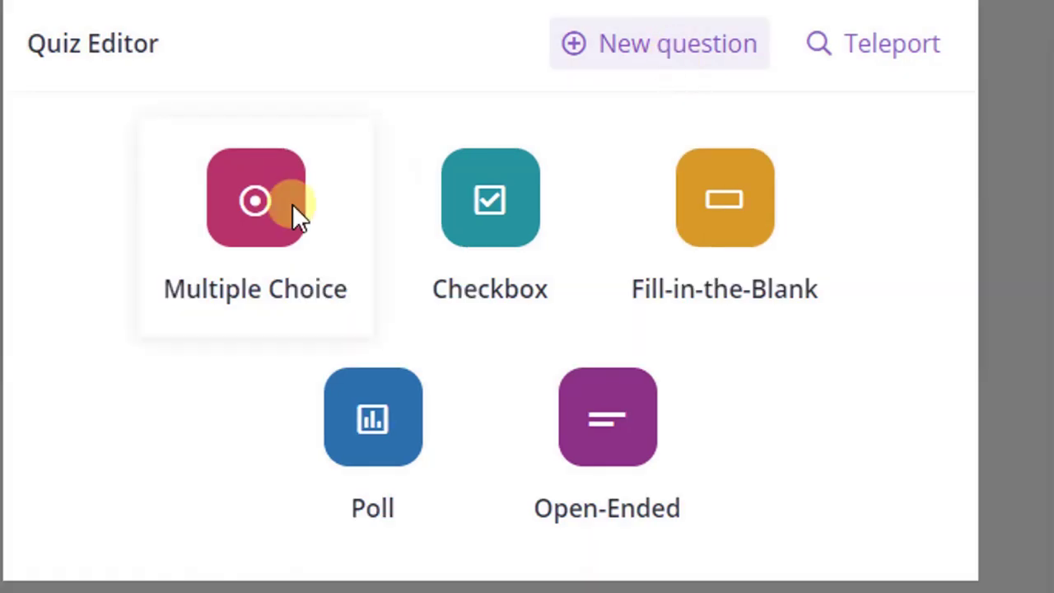
left_click(257, 202)
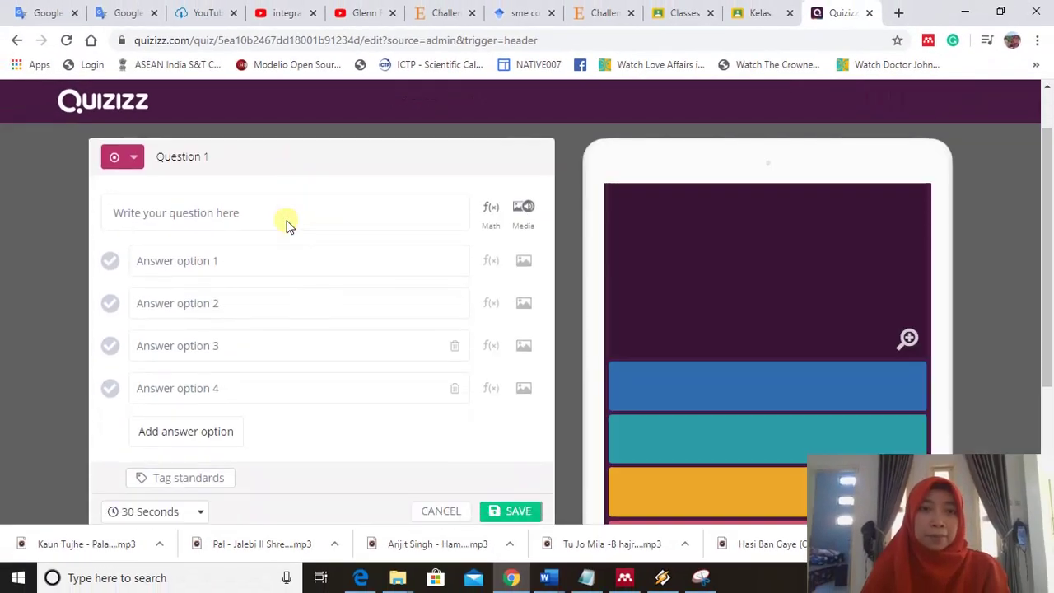
left_click(245, 210)
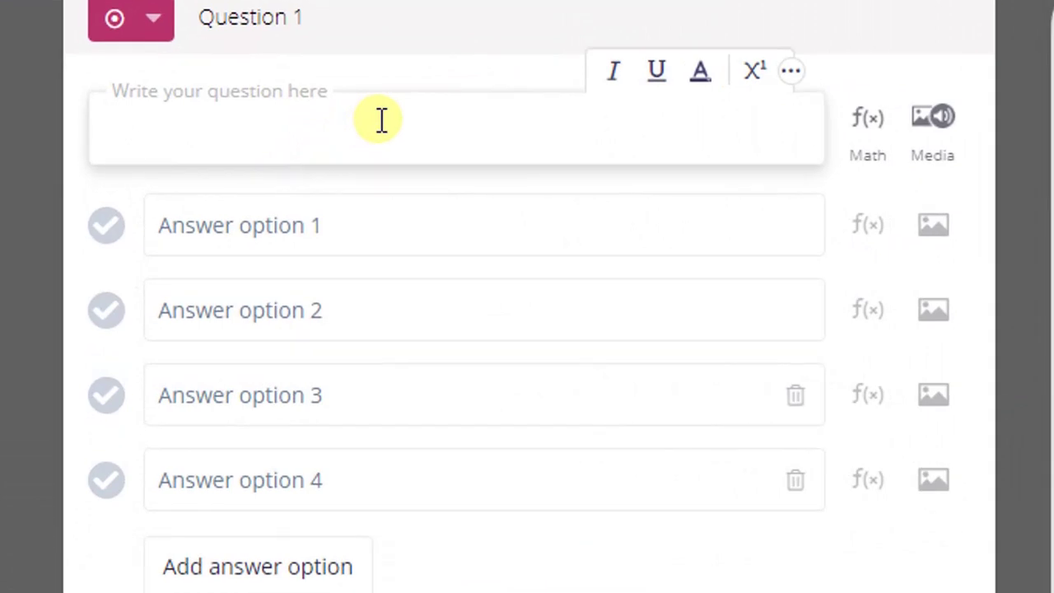
type("Datra")
key("shift+Left")
key("shift+Left")
type("a")
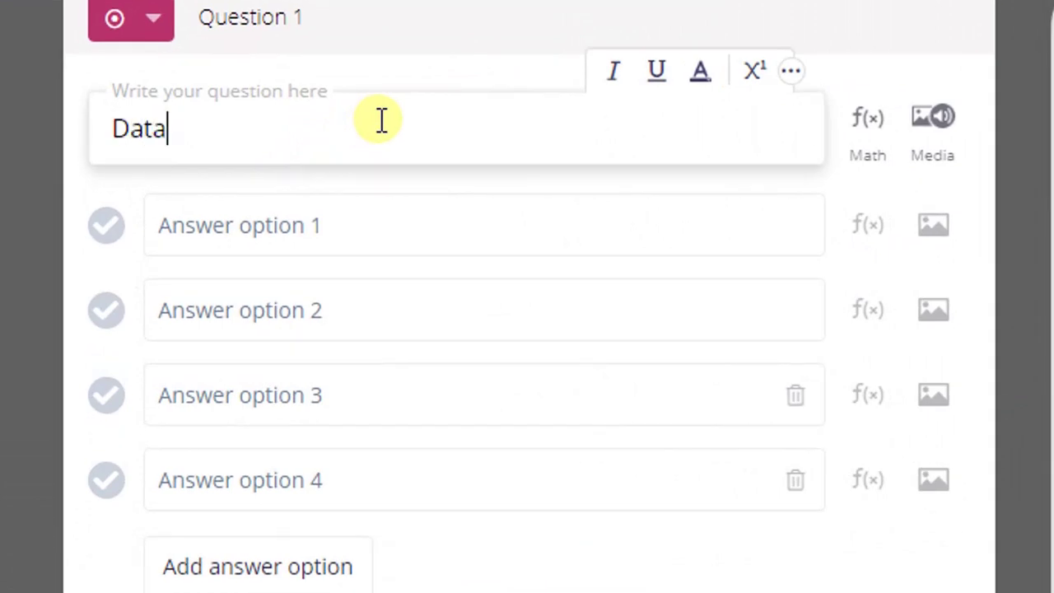
type(" mining adalah il")
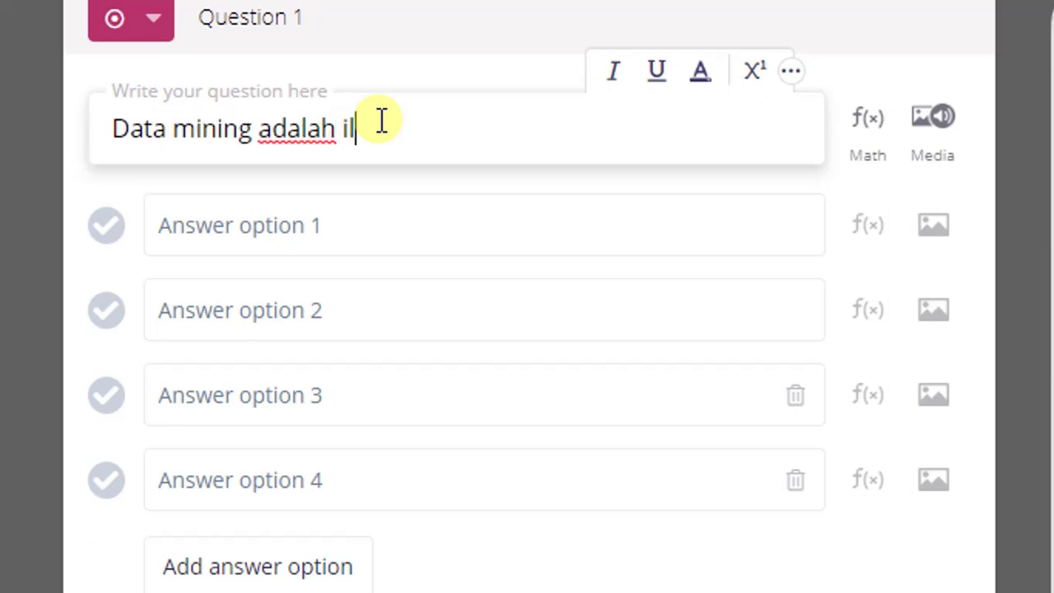
type("mu yang ber")
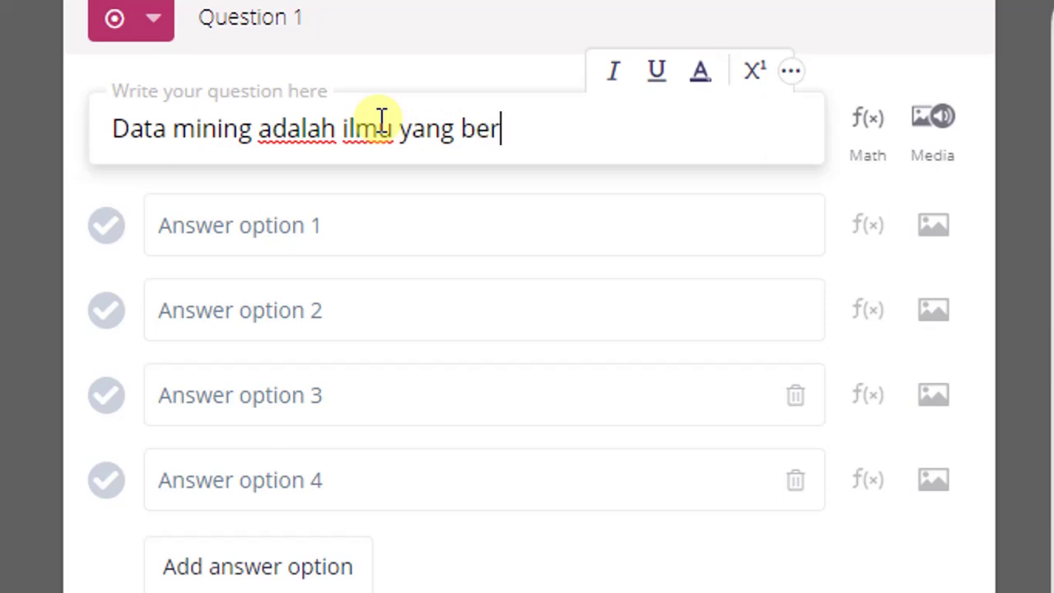
type("hubn")
key("shift+Left")
key("shift+Left")
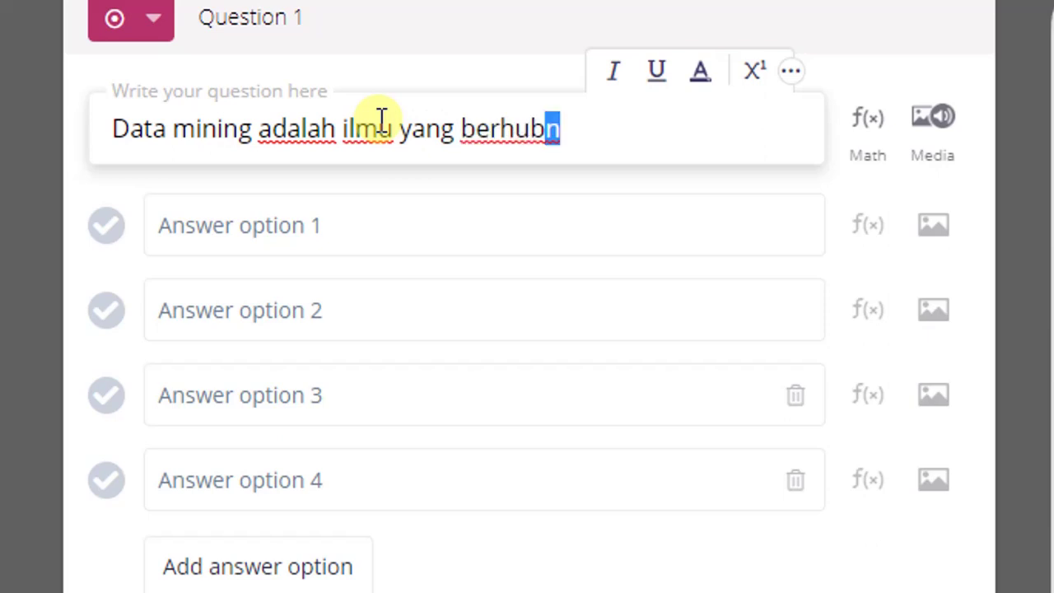
type("ngan")
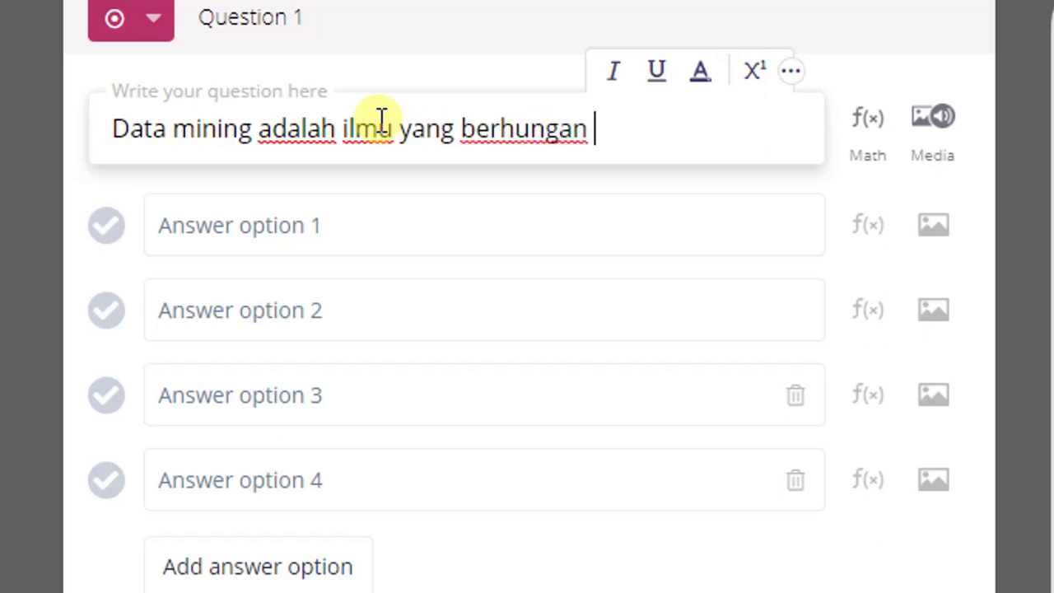
key("shift+Left")
key("shift+Left")
key("shift+Left")
key("shift+Left")
key("shift+Left")
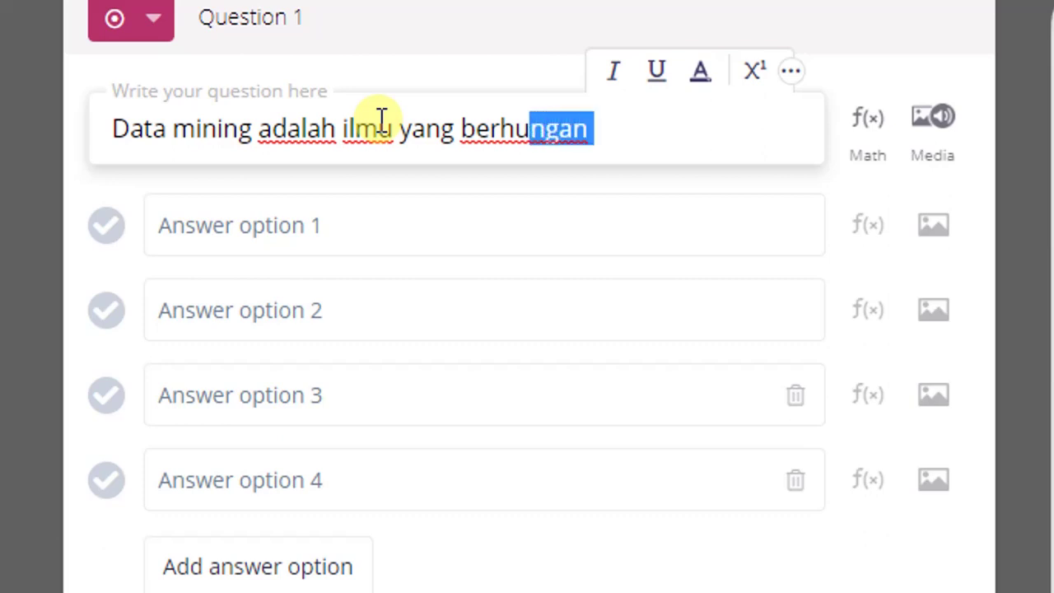
type("bungan deng")
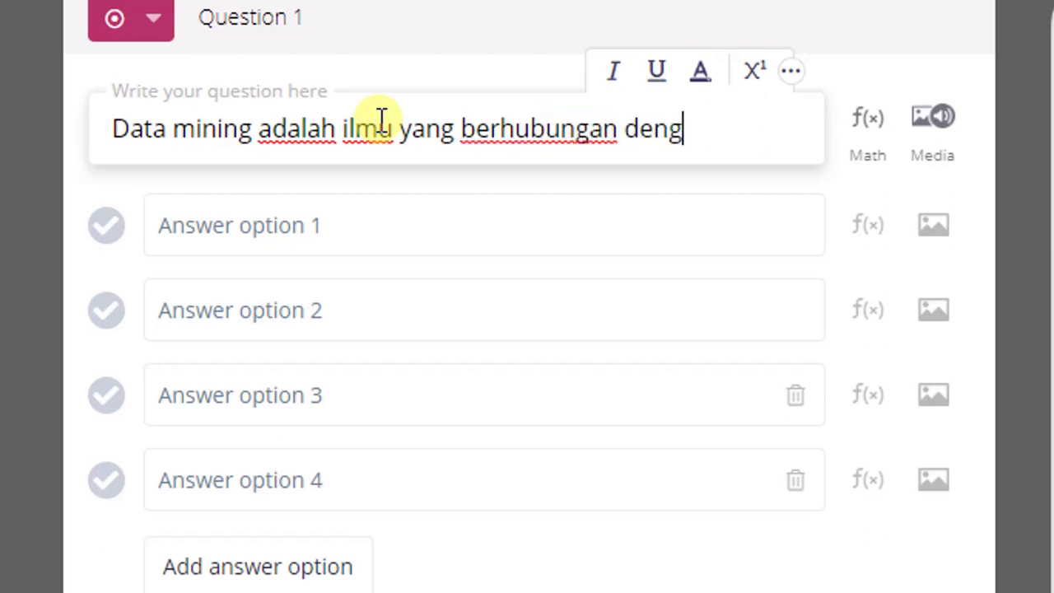
type("an kompu")
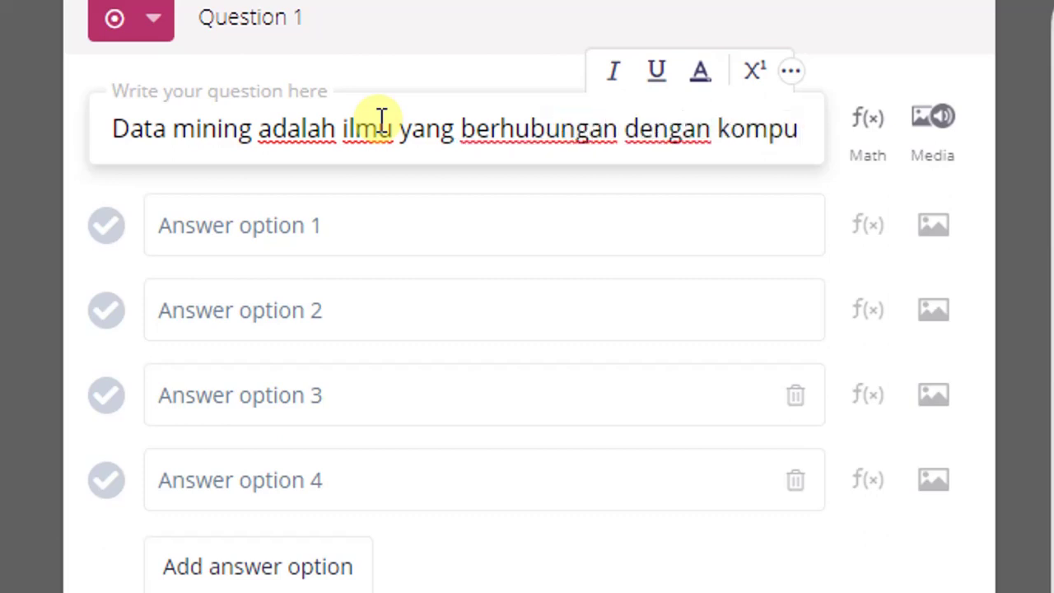
key("shift+Left")
key("shift+Left")
key("shift+Left")
key("shift+Left")
key("shift+Left")
type("..")
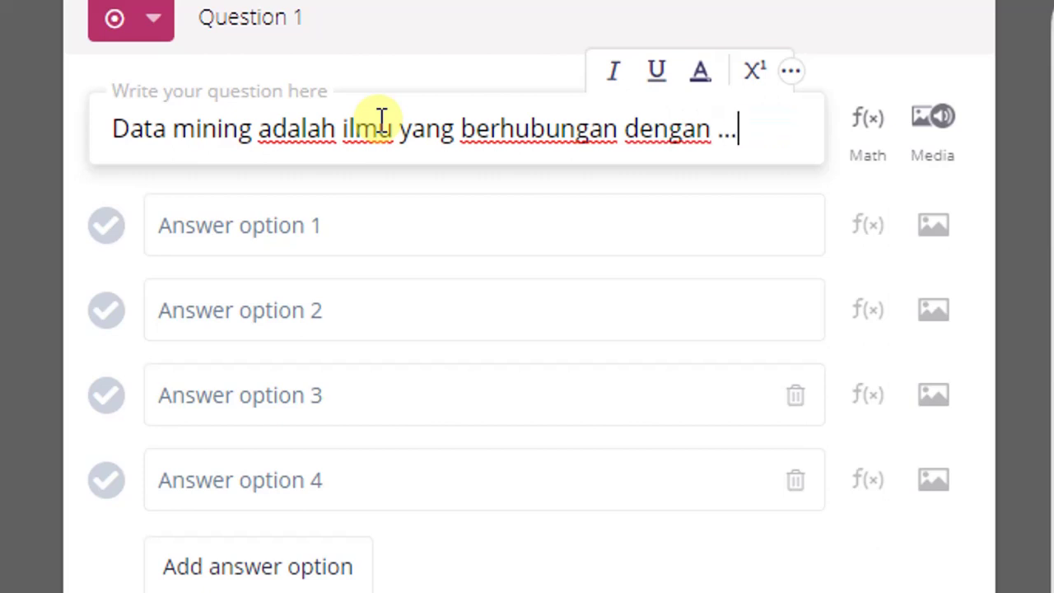
Fill in the four answer options of question 1 with Komputer, Mesin, Elektro and Pertanian
left_click(211, 236)
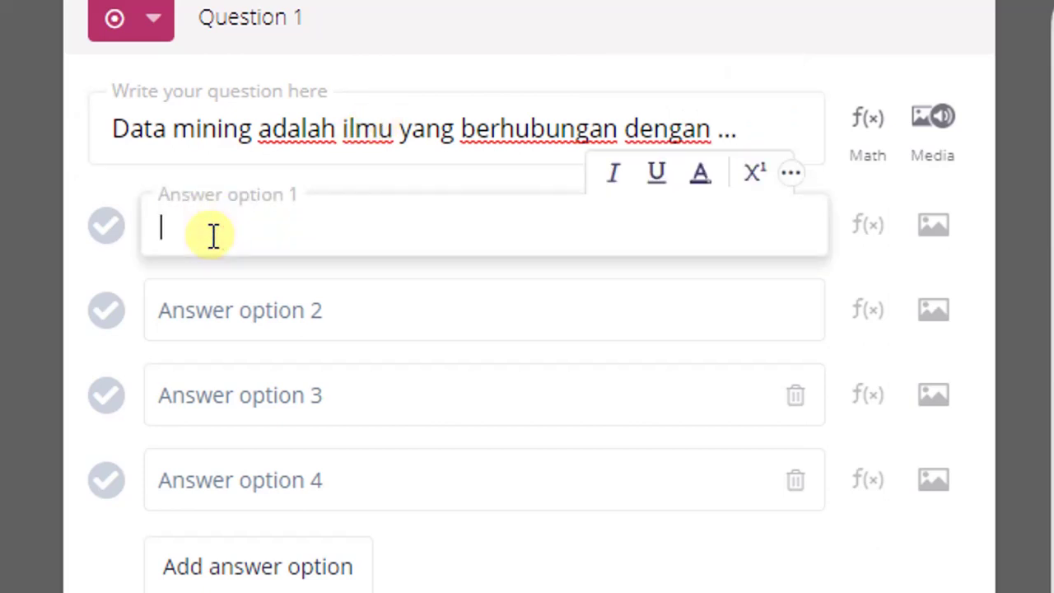
type("Kom[pu")
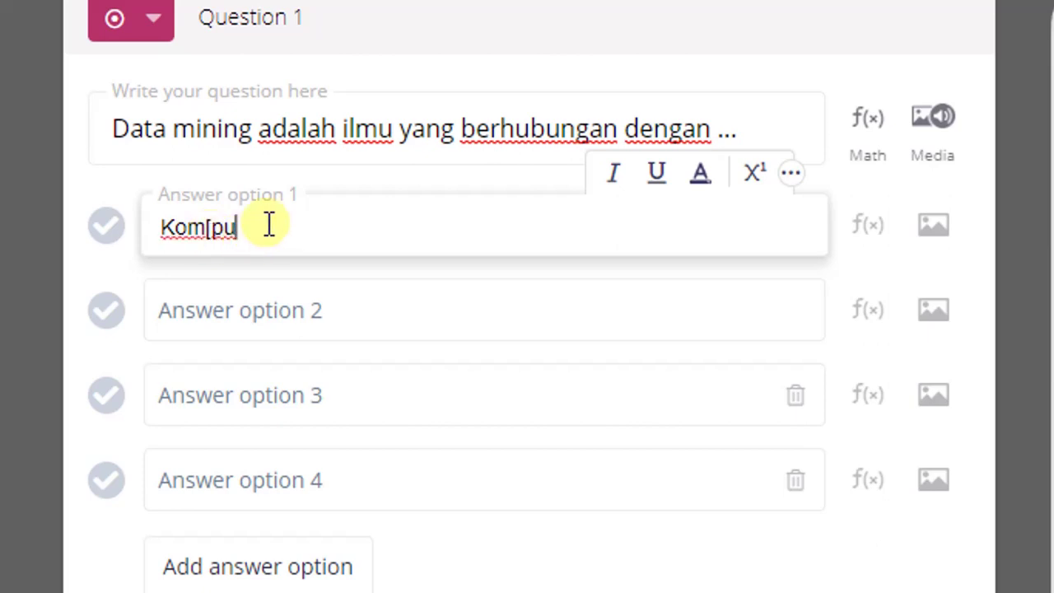
left_click_drag(252, 224, 211, 217)
type("puter")
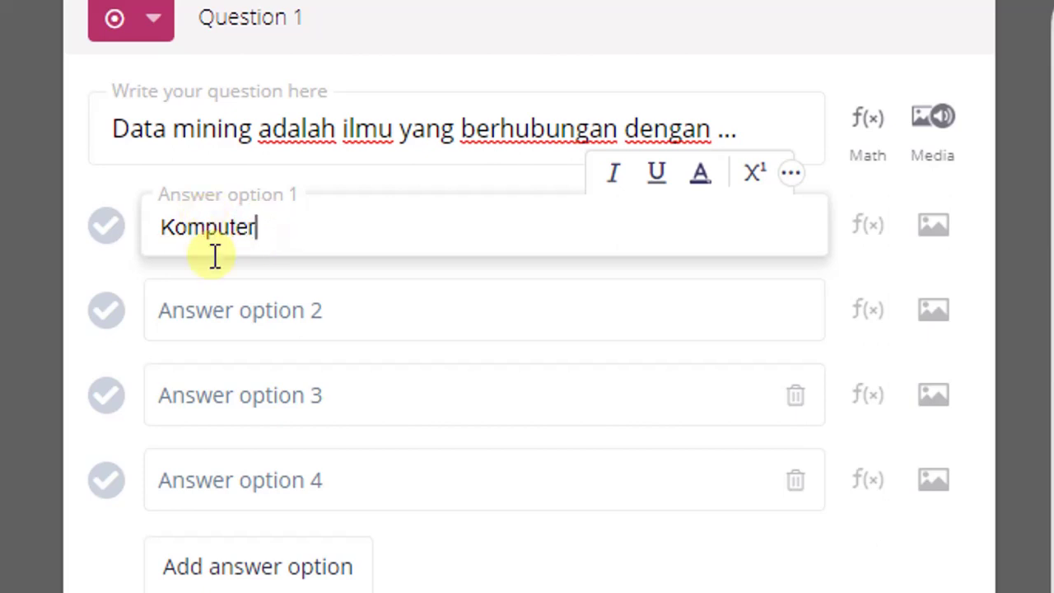
left_click(219, 317)
type("Mesin")
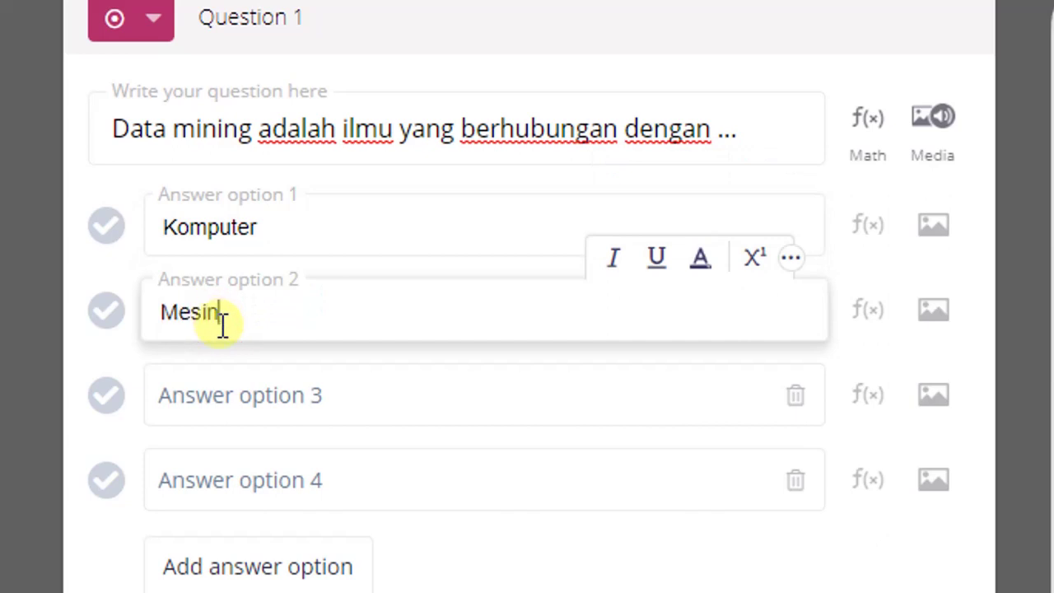
left_click(221, 384)
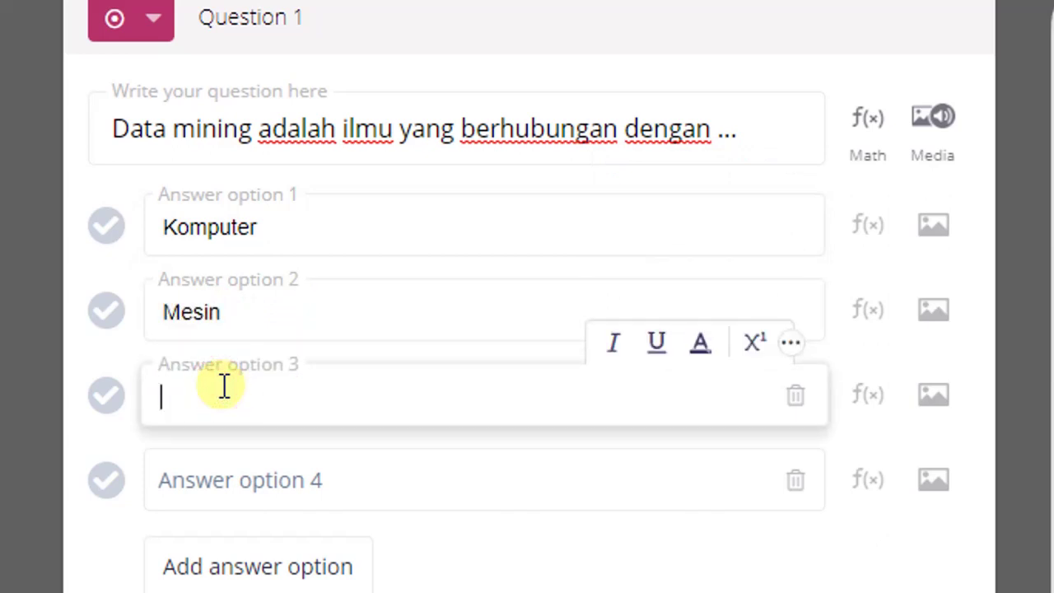
type("Elektro")
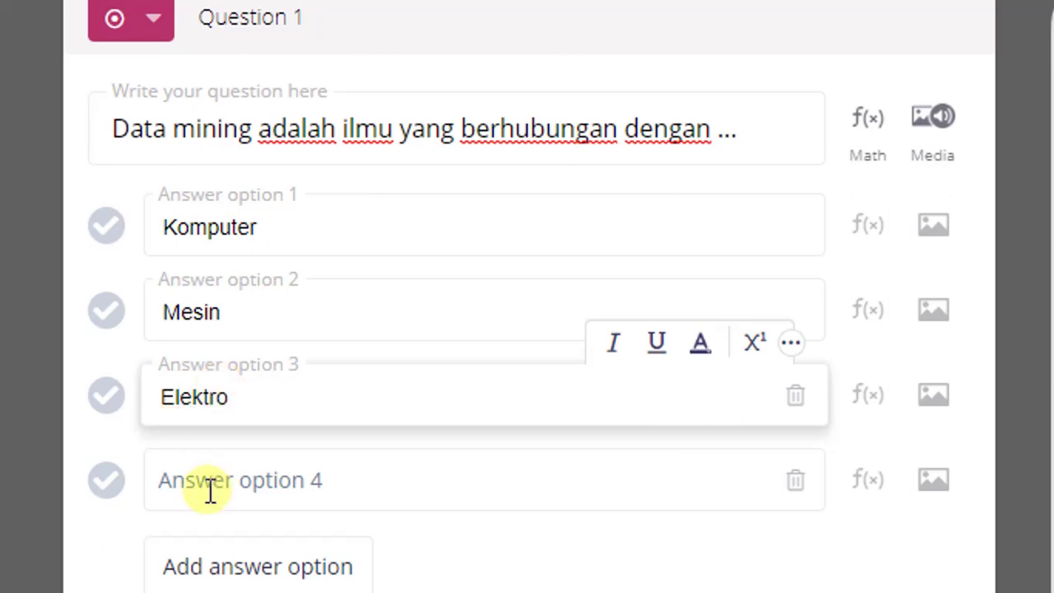
left_click(210, 489)
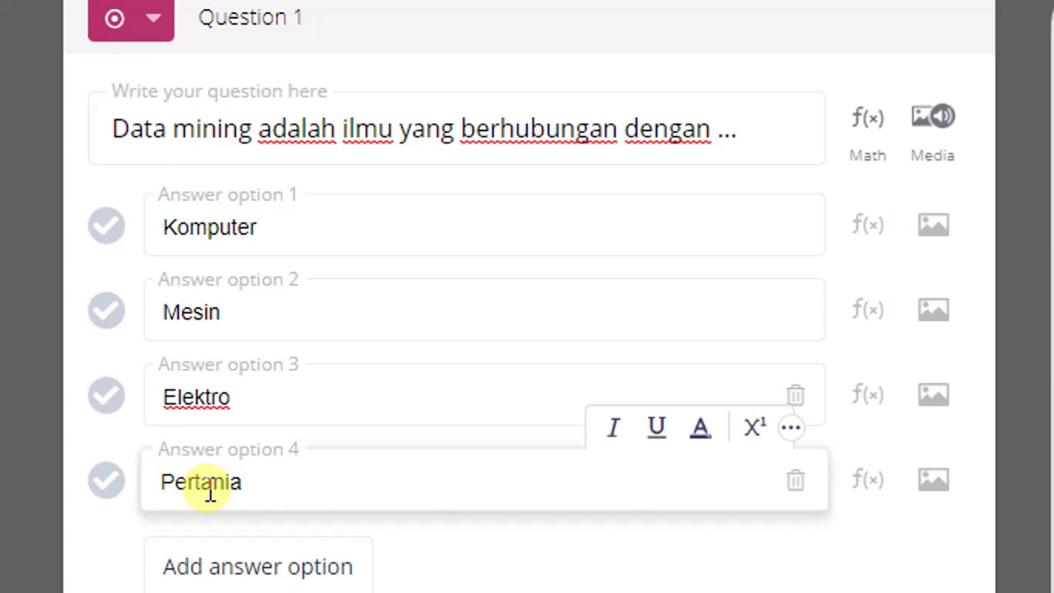
type("Pertanian")
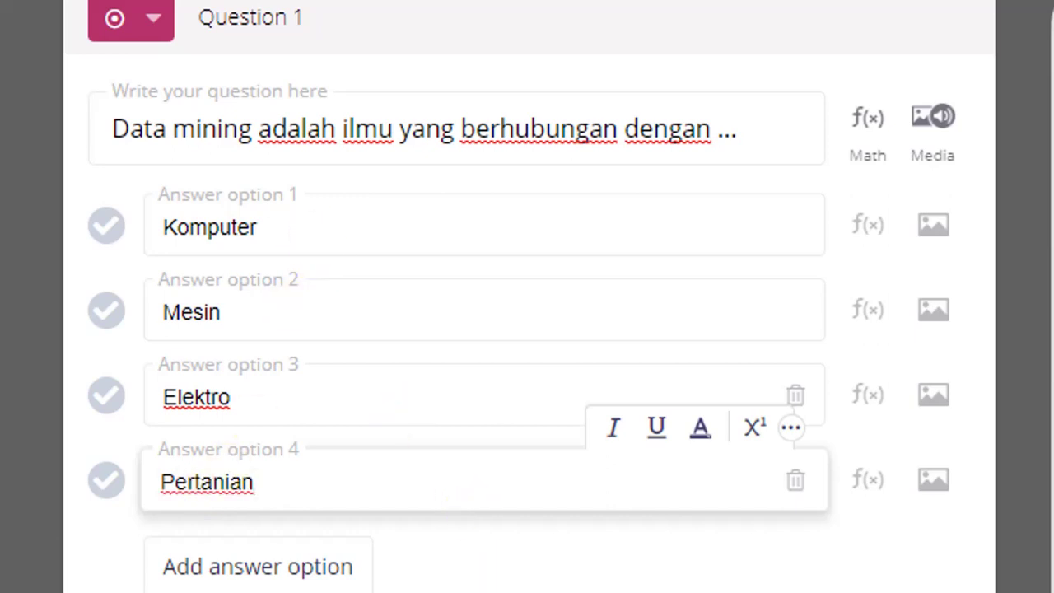
Mark Komputer as the correct answer of question 1
left_click(580, 590)
scroll(581, 590, "down", 2)
scroll(581, 590, "up", 2)
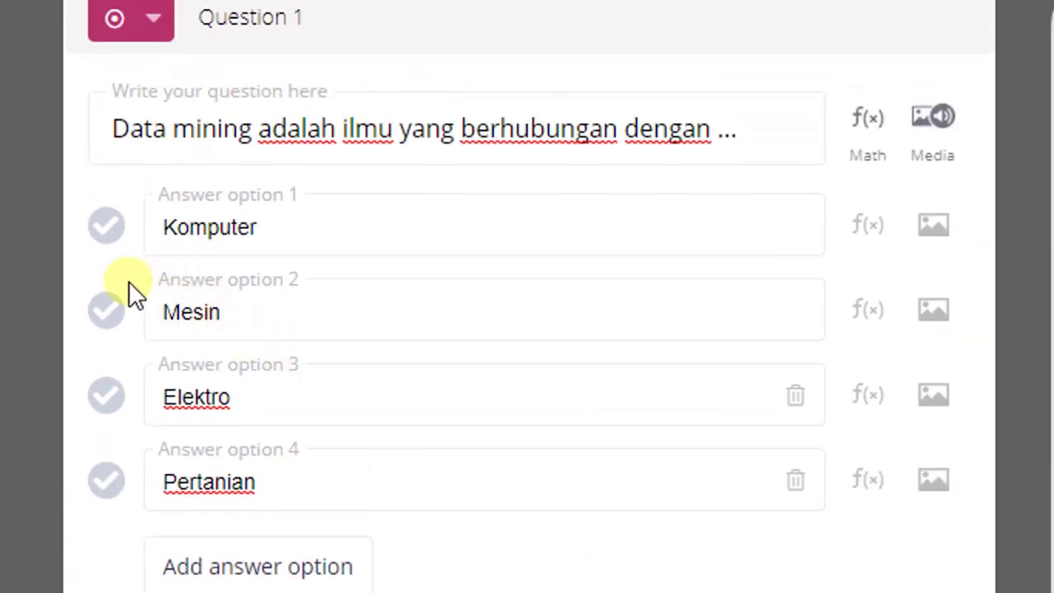
left_click(106, 230)
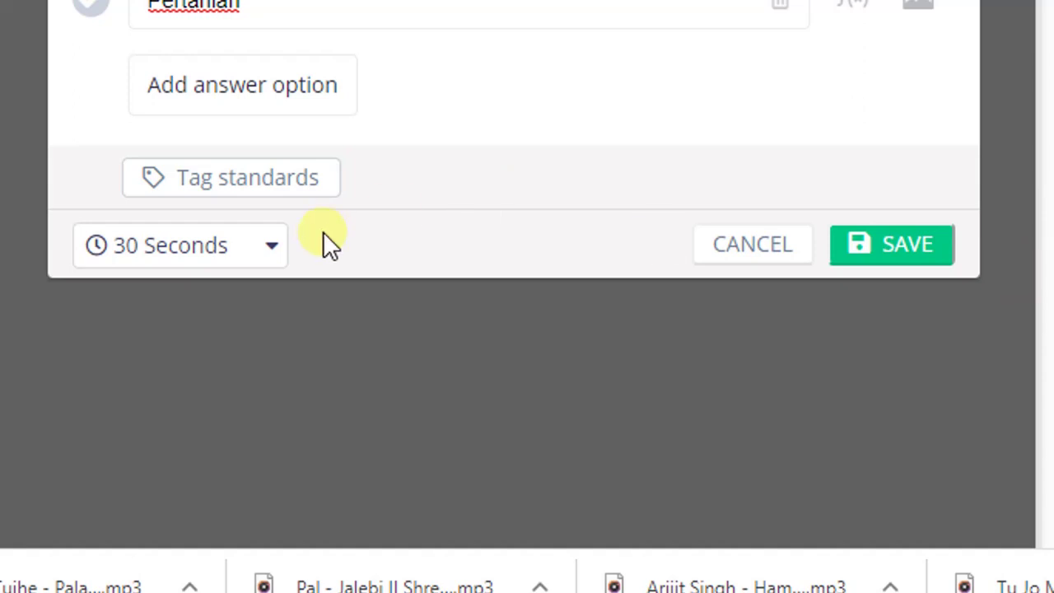
Set the time limit of question 1 to 30 seconds and save the question
left_click(275, 250)
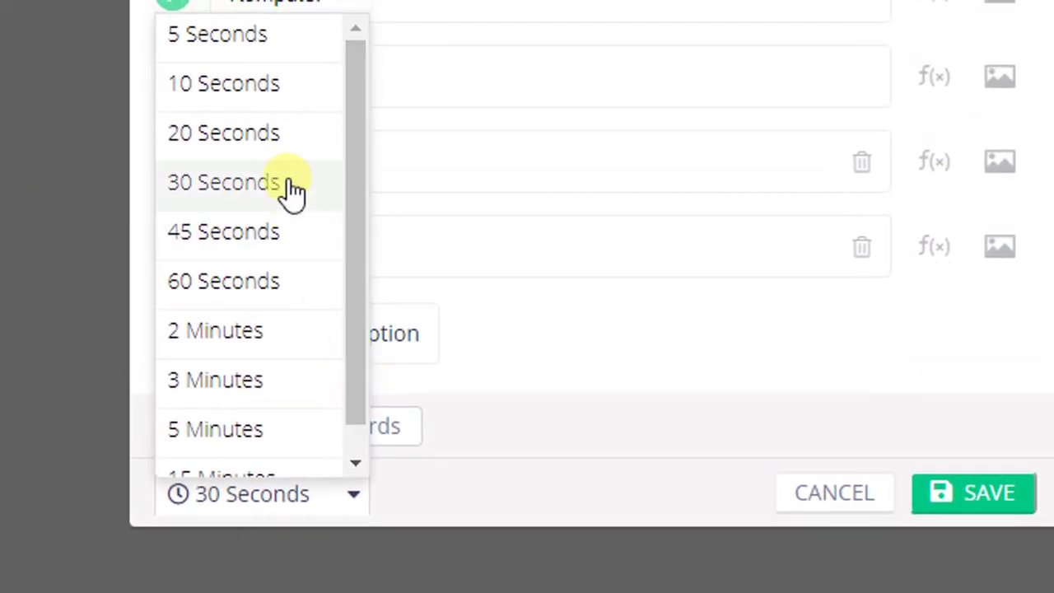
left_click(288, 183)
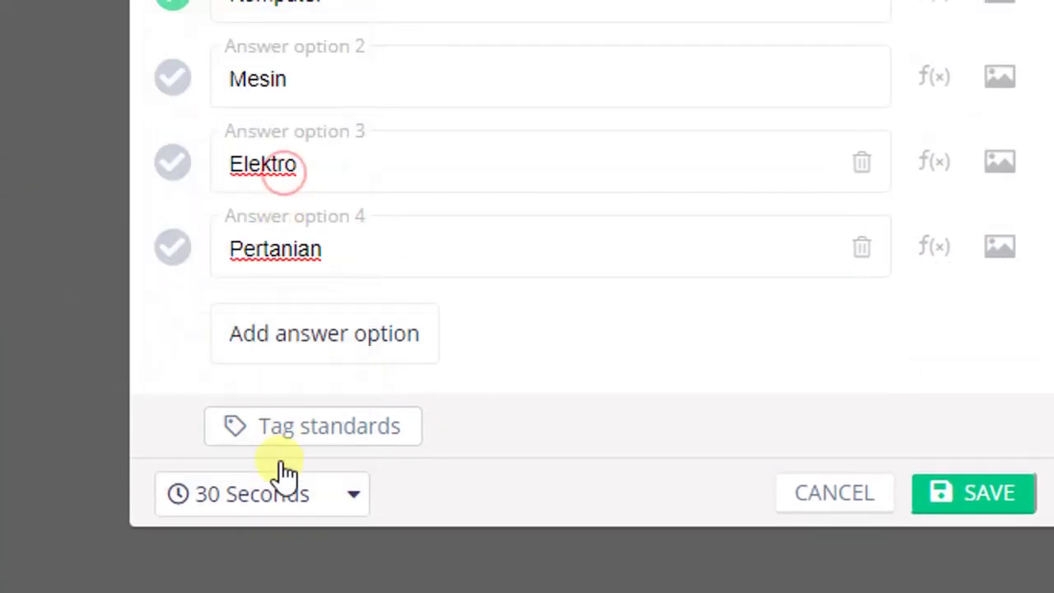
left_click(356, 498)
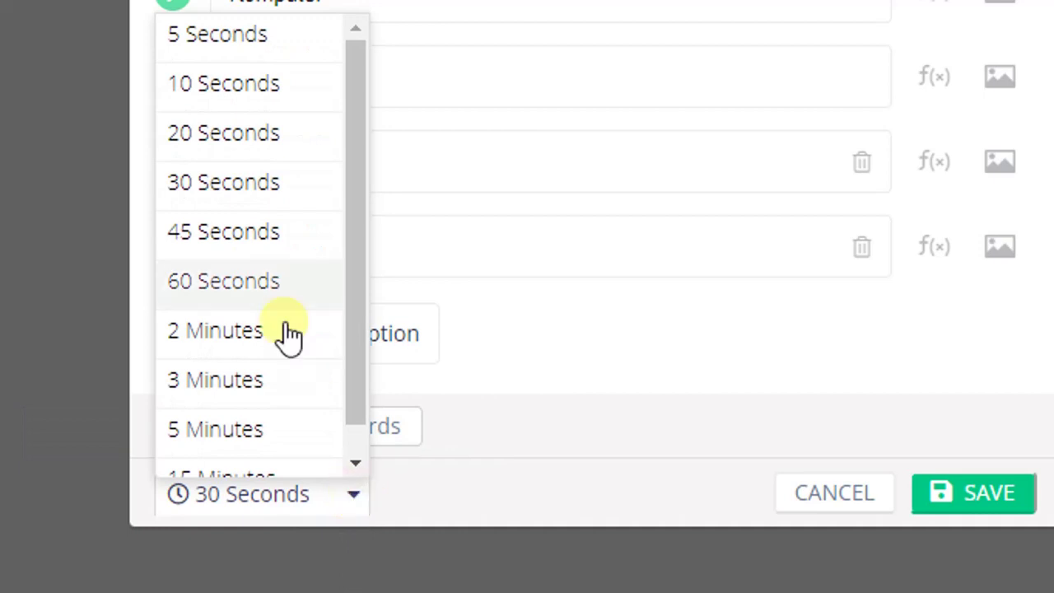
left_click(660, 378)
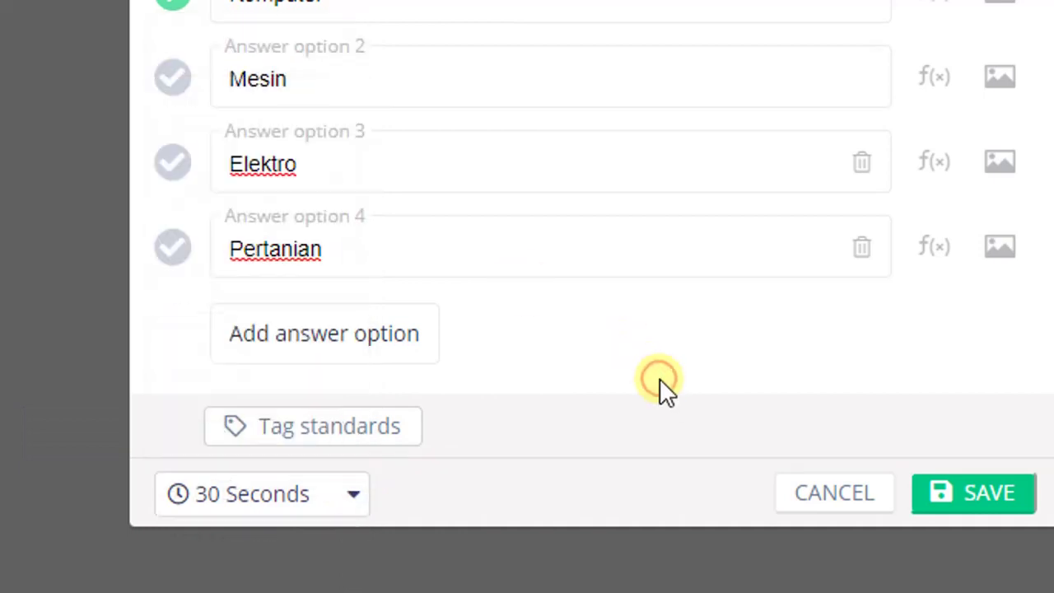
left_click(1014, 502)
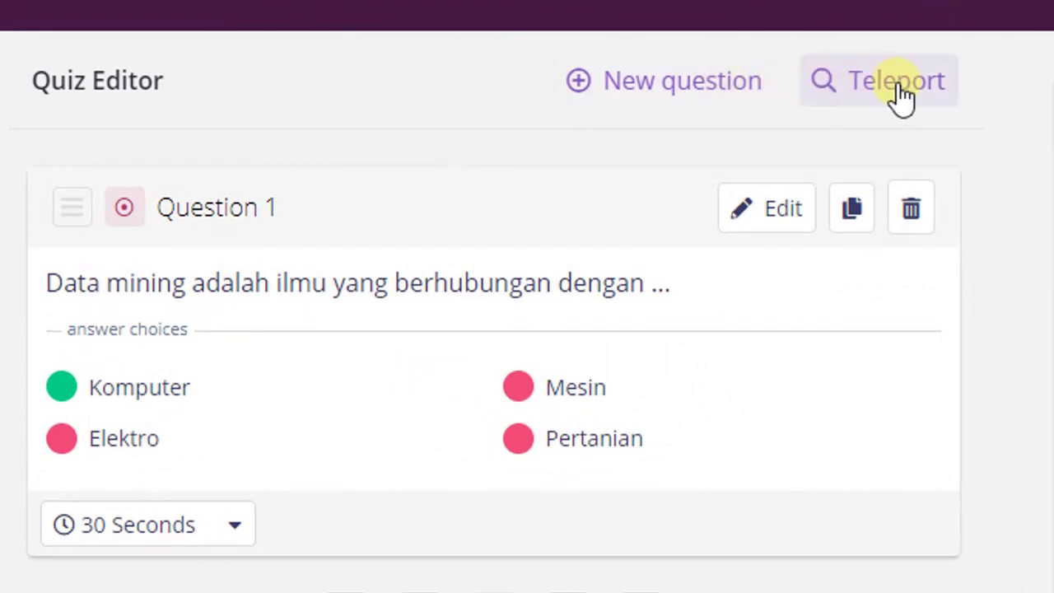
Search existing quizzes, including public ones, for "data mining" with Teleport
left_click(898, 82)
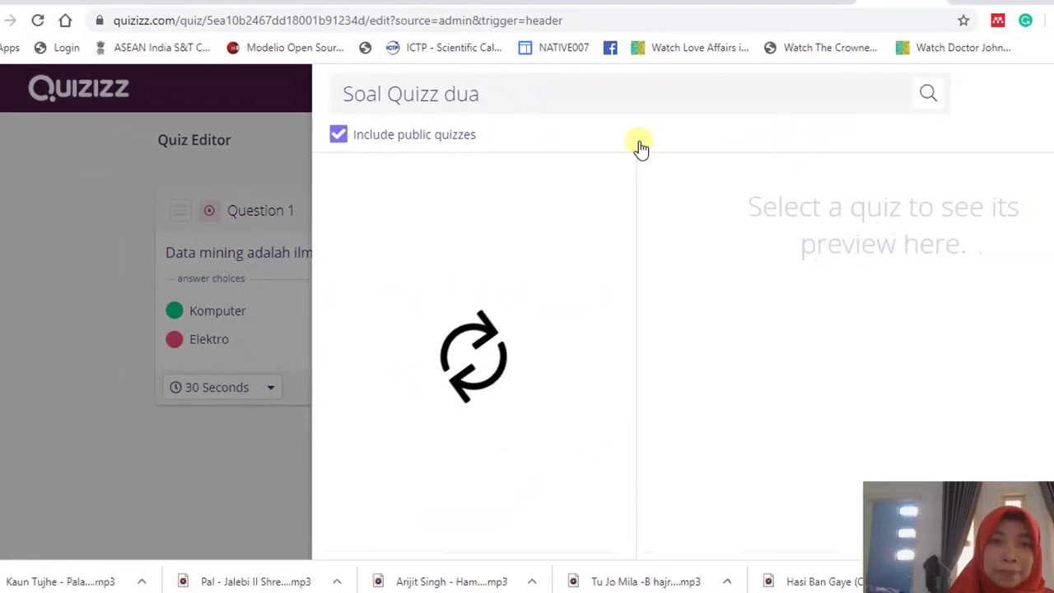
left_click(477, 108)
left_click_drag(478, 108, 334, 106)
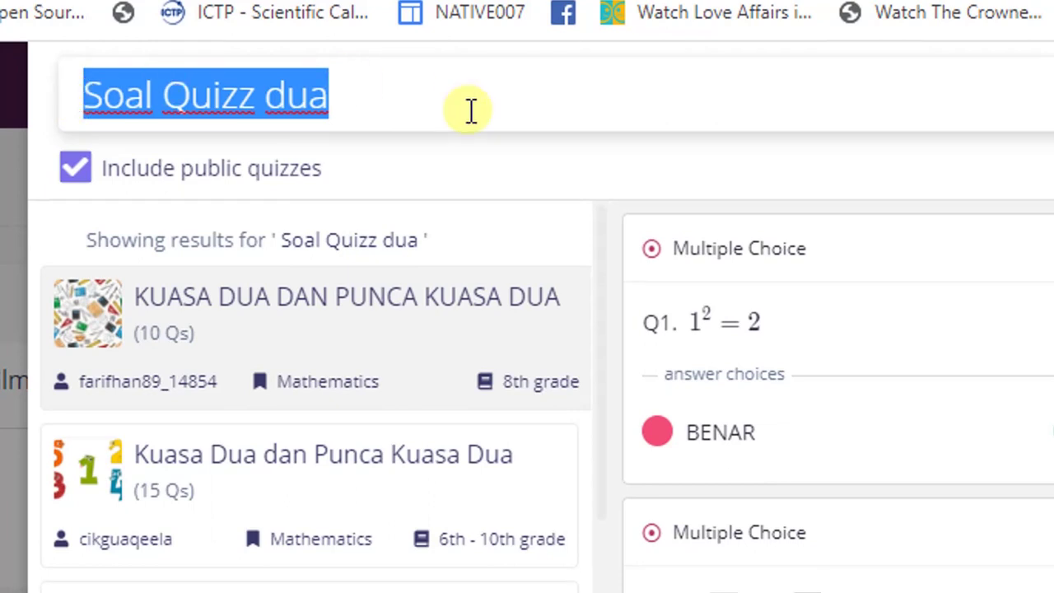
type("data")
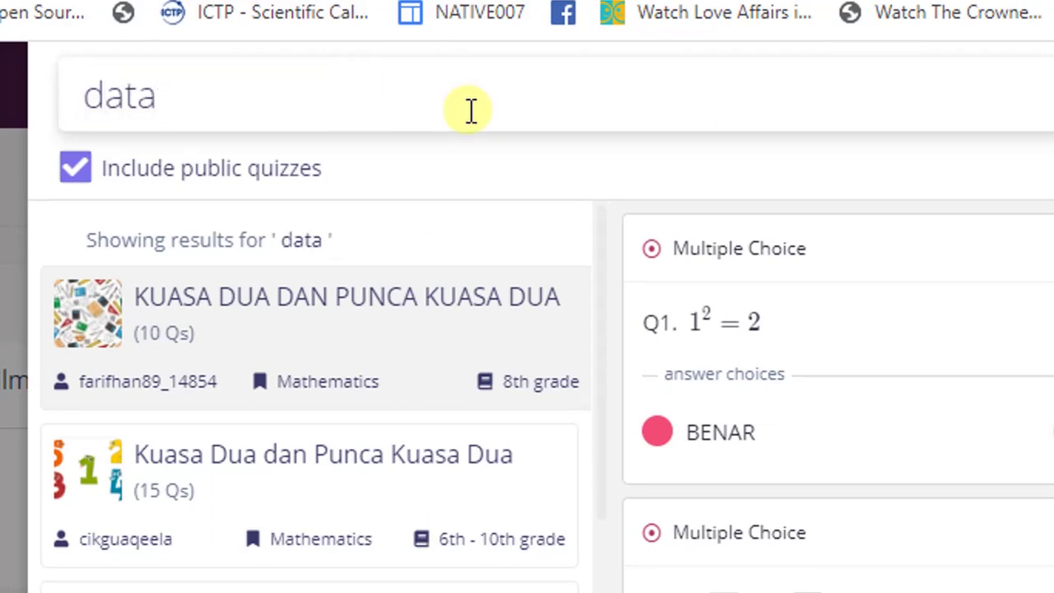
type(" mining")
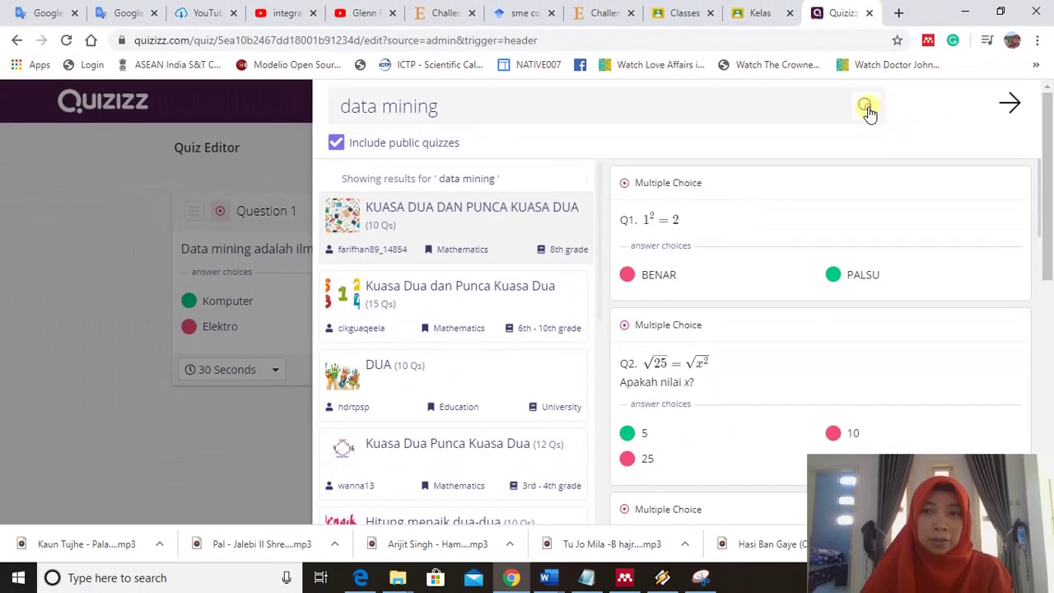
left_click(983, 107)
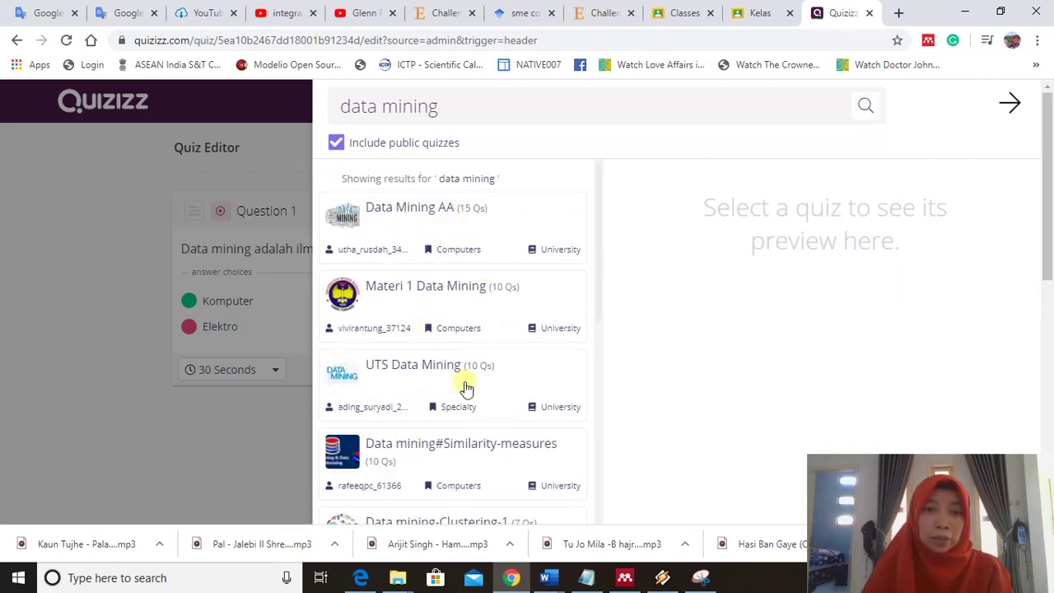
Browse the search results and preview the questions of the 3rd-grade DATA MINING quiz
scroll(465, 387, "down", 3)
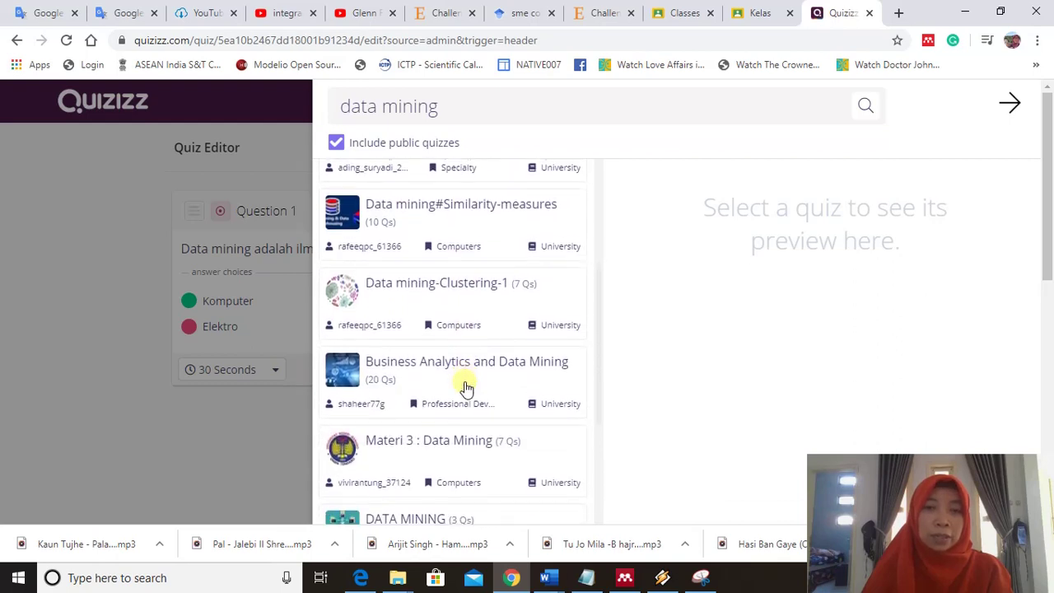
scroll(465, 387, "down", 1)
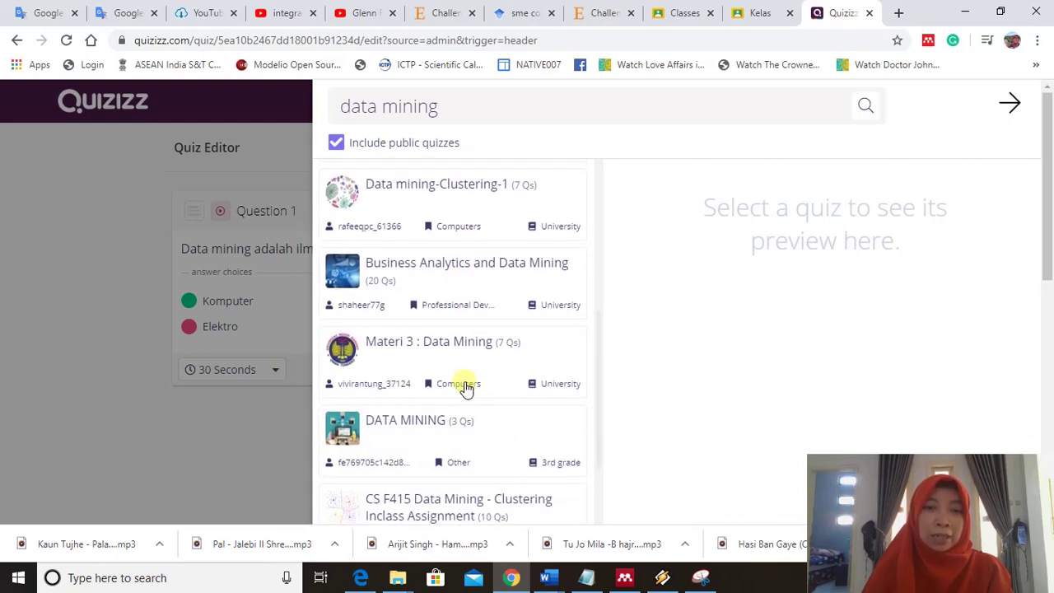
scroll(465, 387, "down", 2)
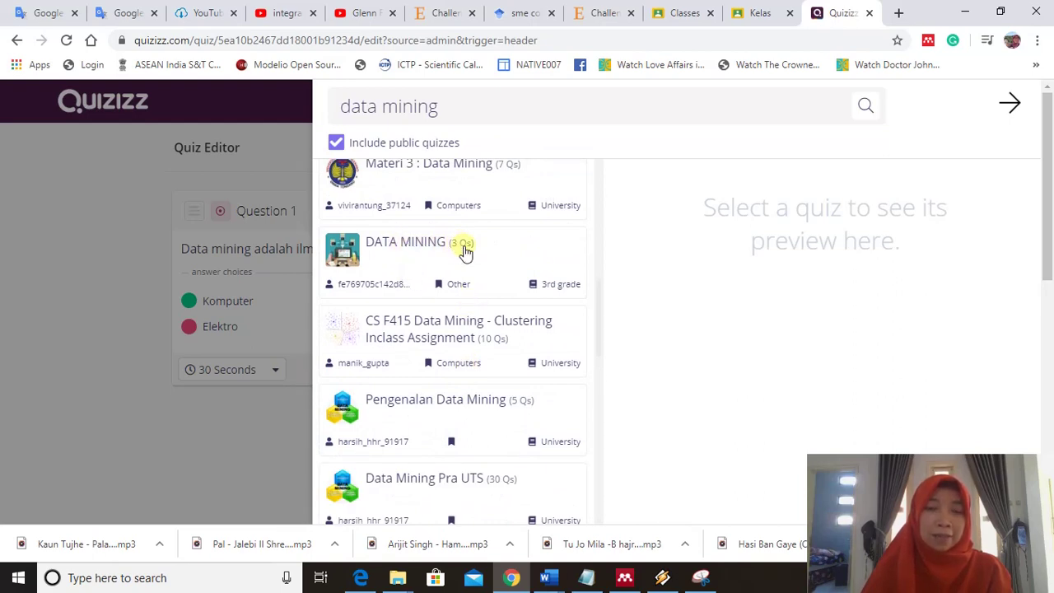
left_click(405, 248)
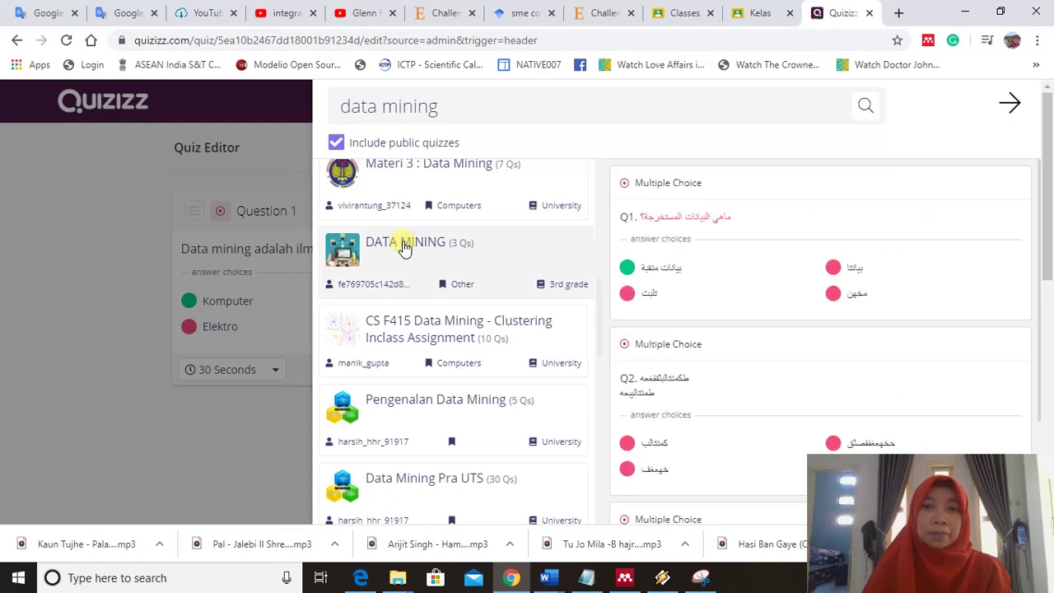
scroll(771, 361, "down", 2)
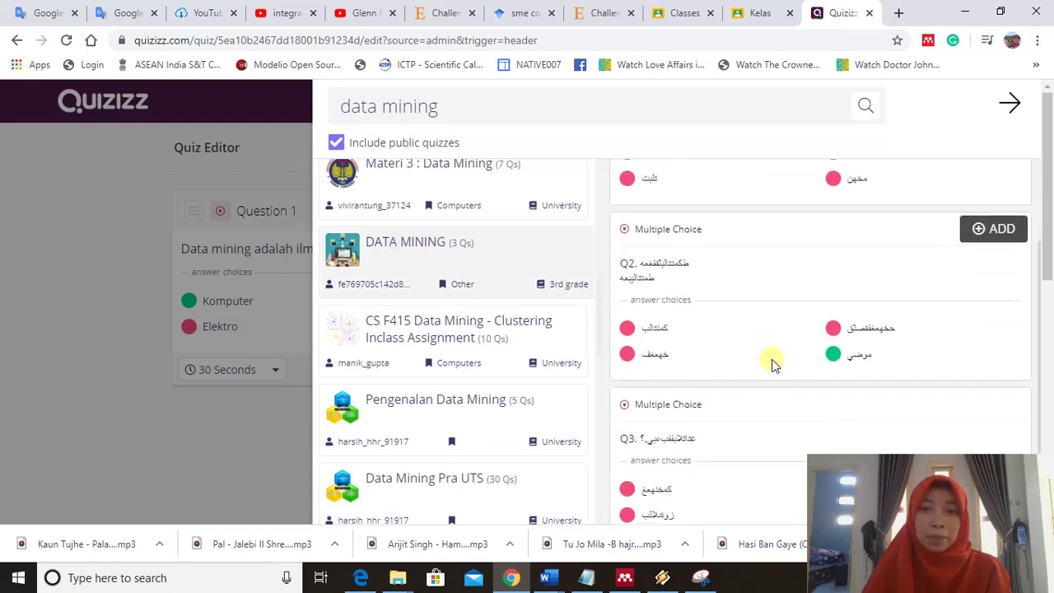
scroll(773, 364, "up", 2)
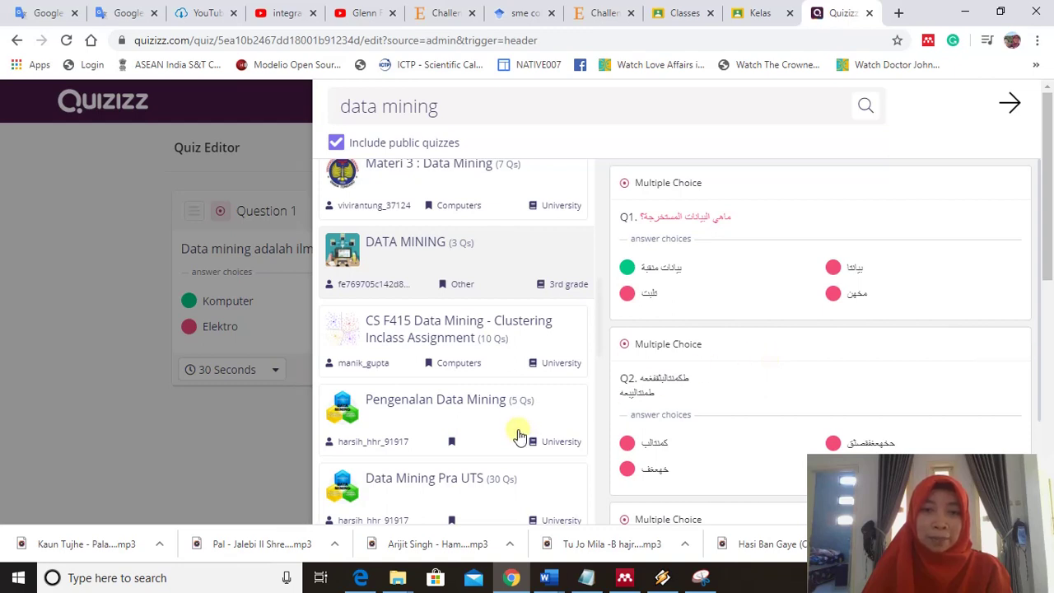
Teleport the first two questions of the Pengenalan Data Mining quiz into the current quiz and return to the quiz editor
left_click(493, 407)
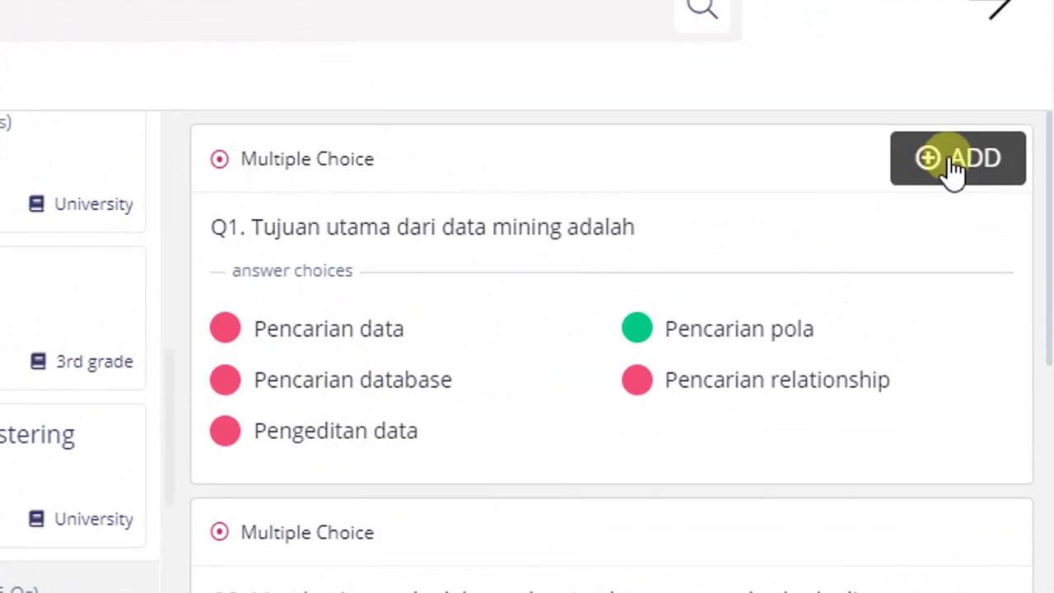
left_click(955, 161)
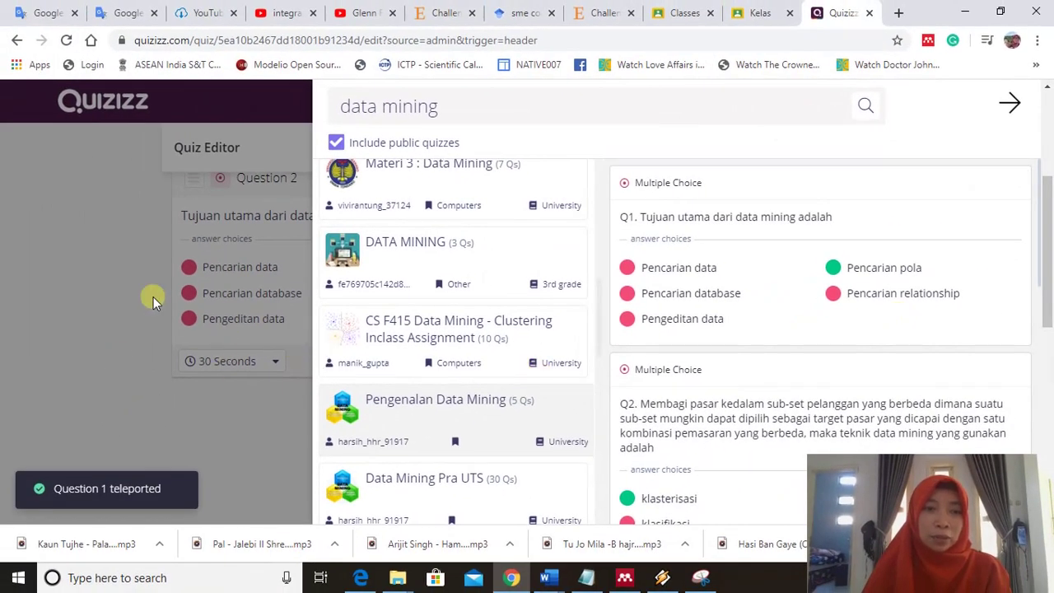
scroll(842, 437, "down", 2)
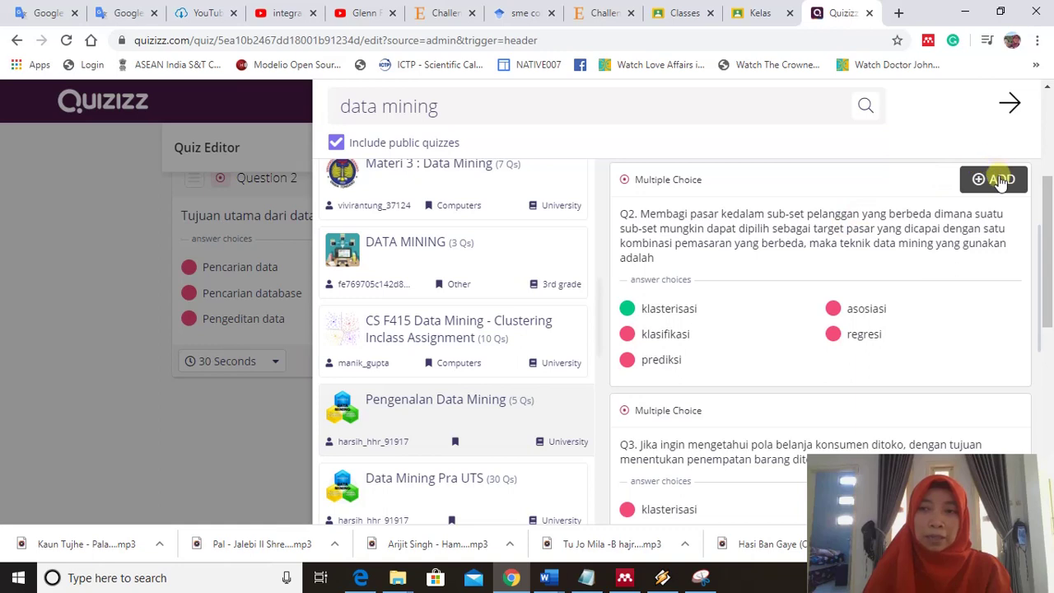
left_click(999, 181)
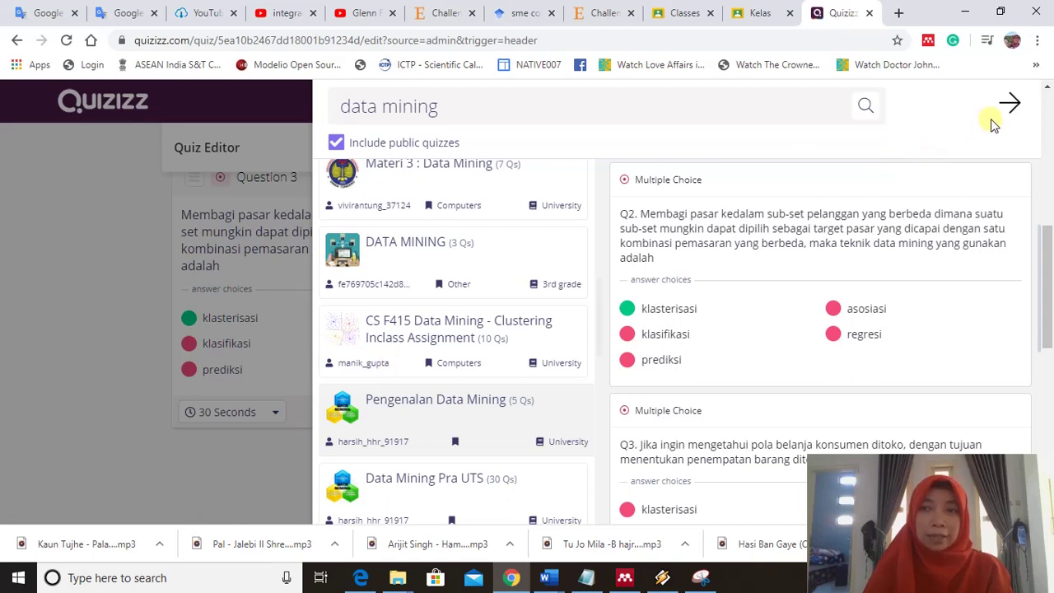
left_click(1010, 105)
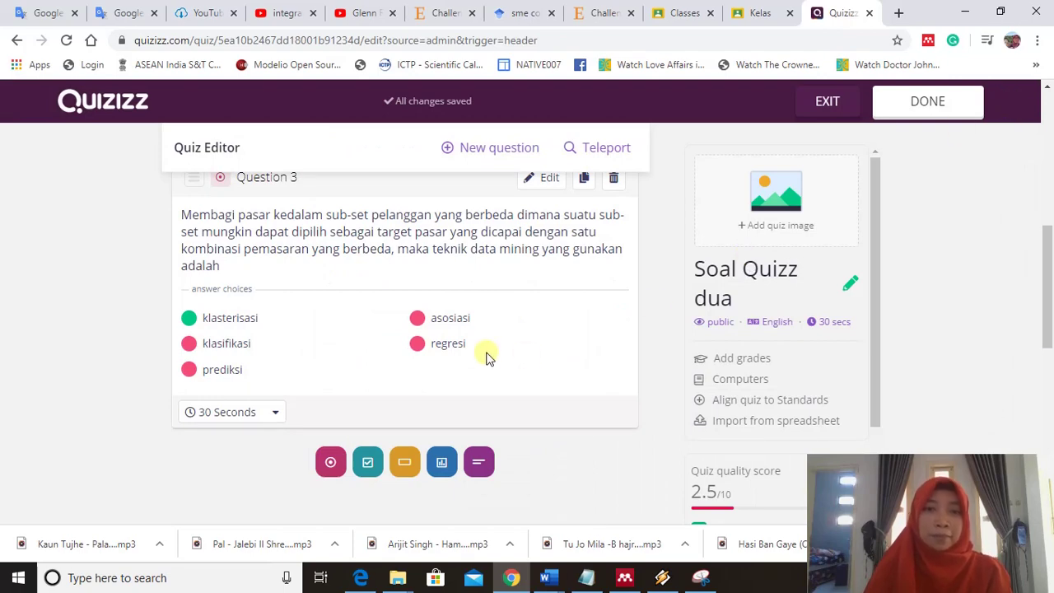
Review all the quiz's questions, then its settings summary and quality score checklist
scroll(487, 354, "up", 5)
scroll(487, 356, "down", 4)
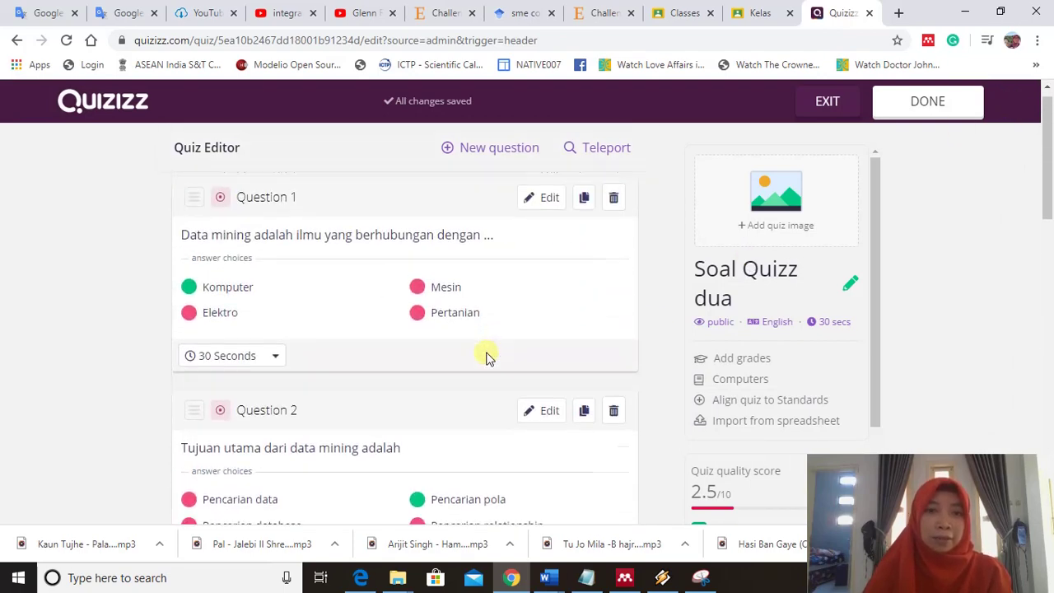
scroll(486, 356, "down", 4)
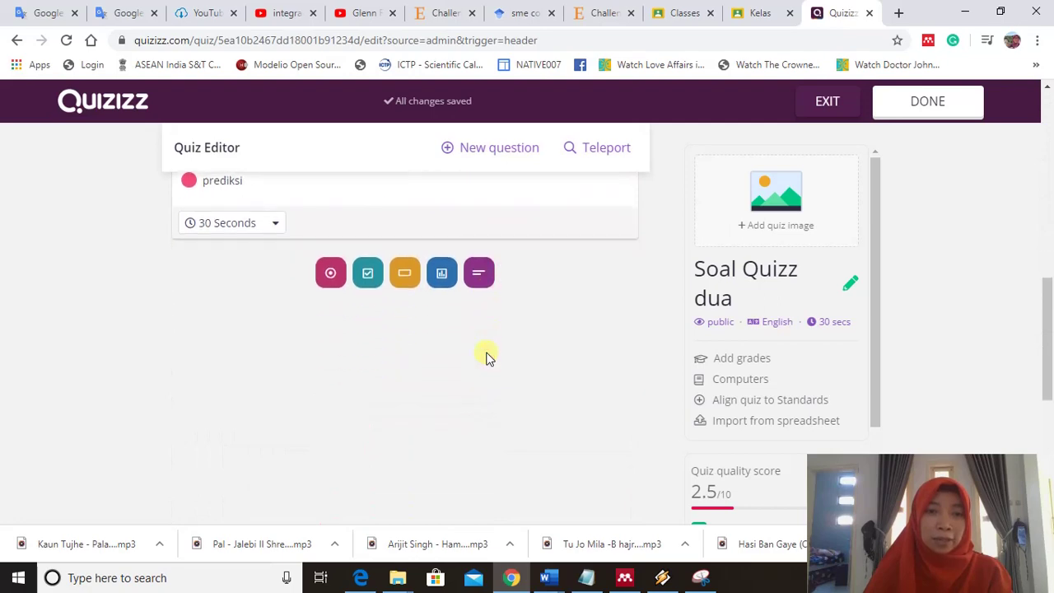
scroll(487, 356, "up", 6)
scroll(486, 358, "up", 2)
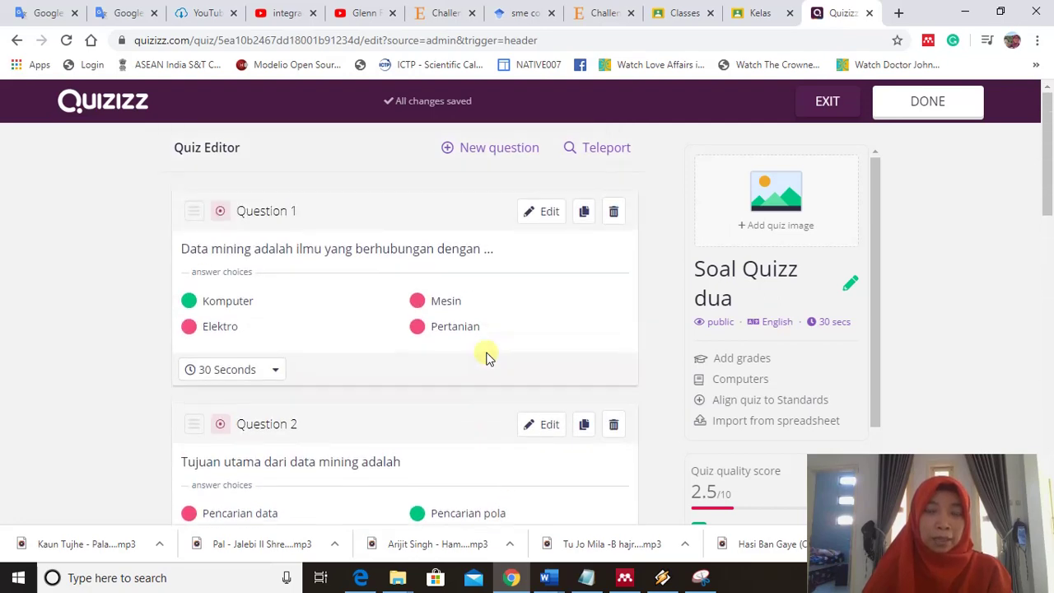
scroll(486, 356, "down", 5)
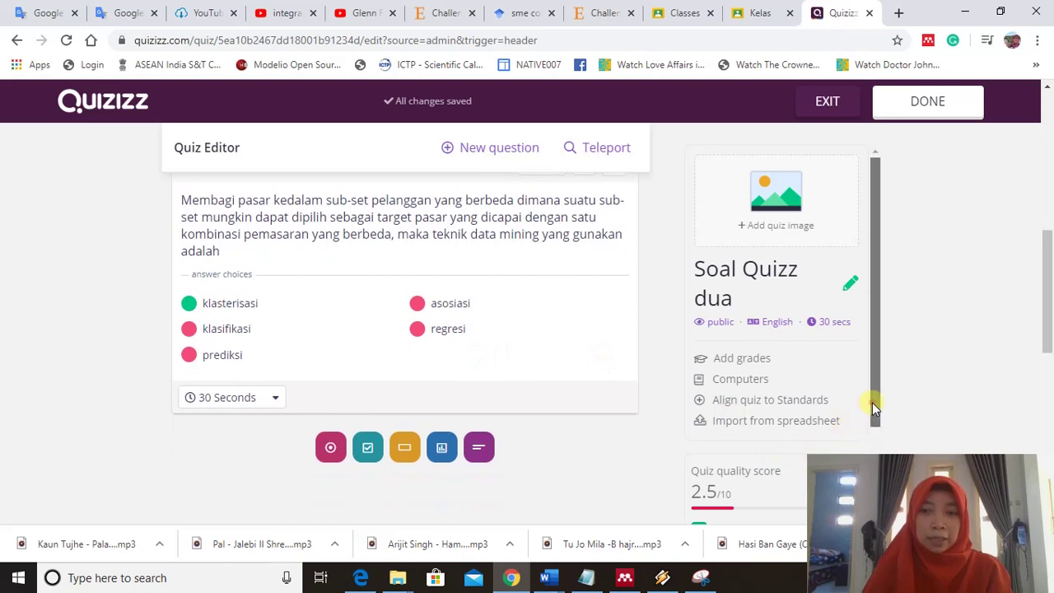
left_click_drag(872, 402, 867, 326)
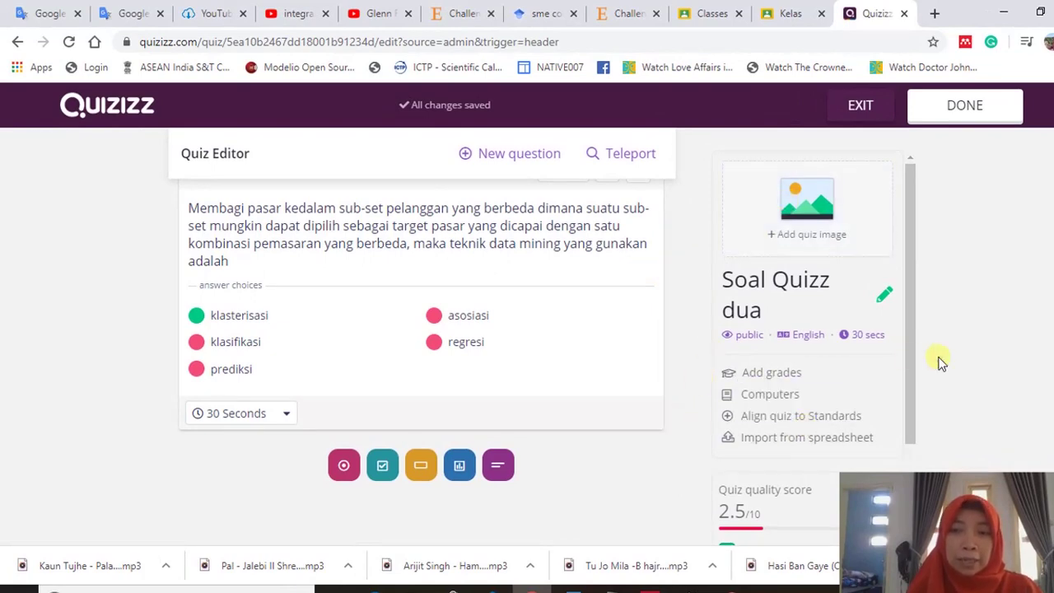
left_click_drag(907, 349, 915, 410)
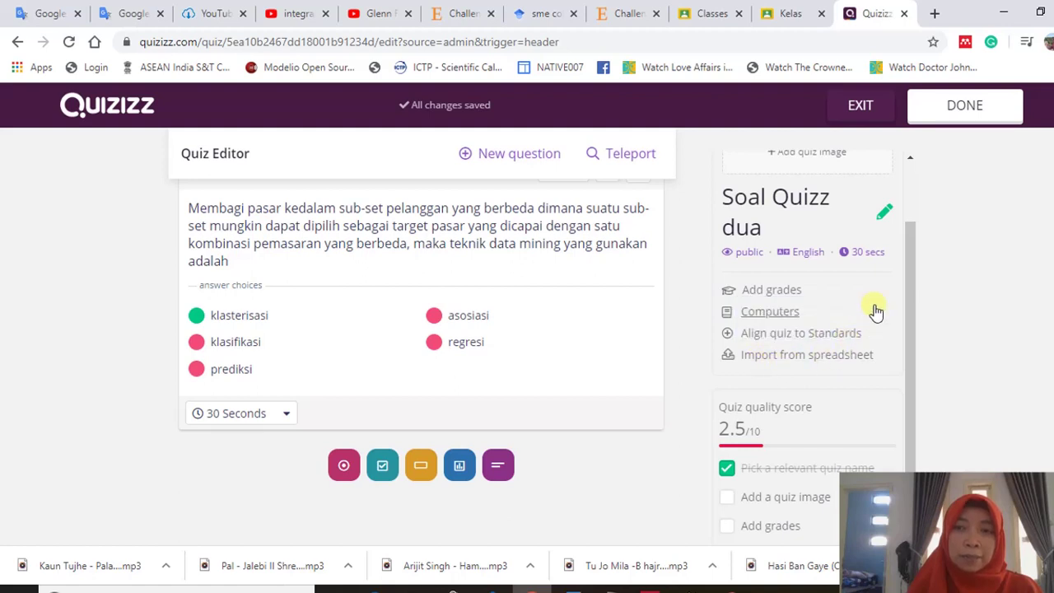
scroll(906, 279, "up", 1)
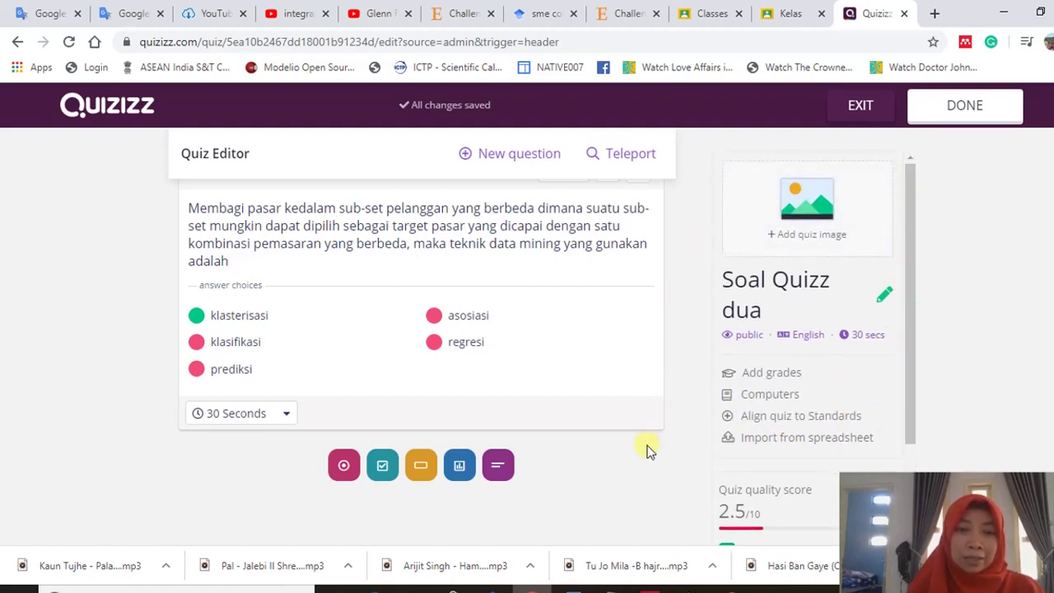
Finish editing the quiz and check the language choices in its quiz details, keeping English
left_click(950, 107)
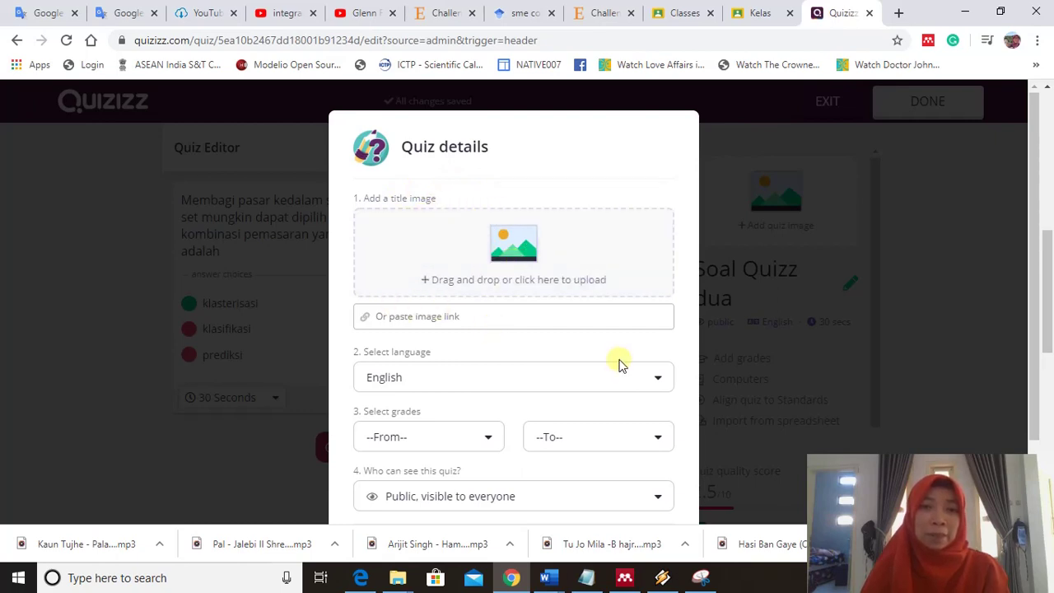
scroll(685, 341, "down", 2)
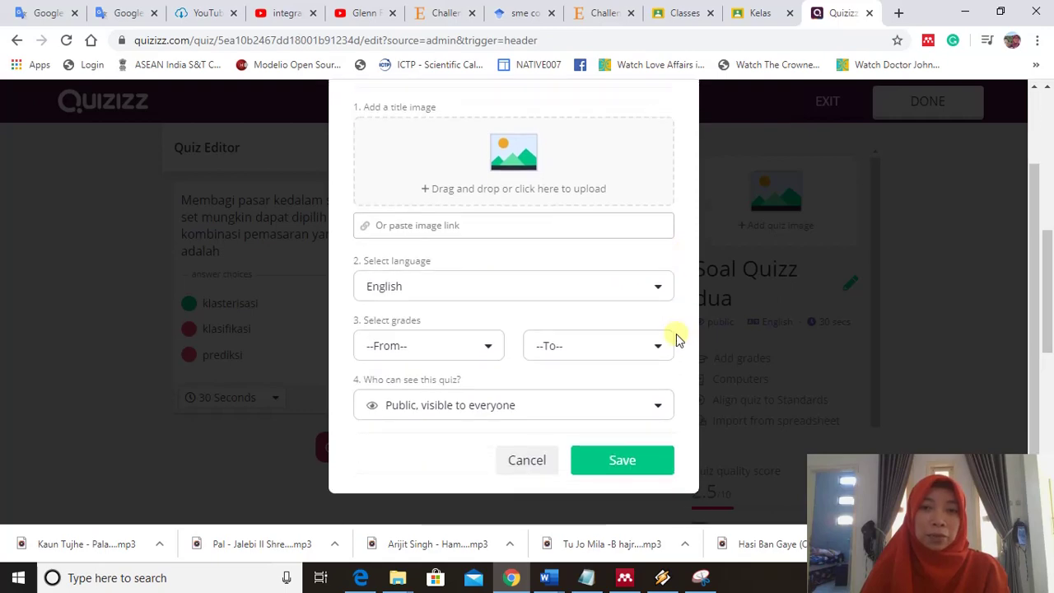
left_click(438, 287)
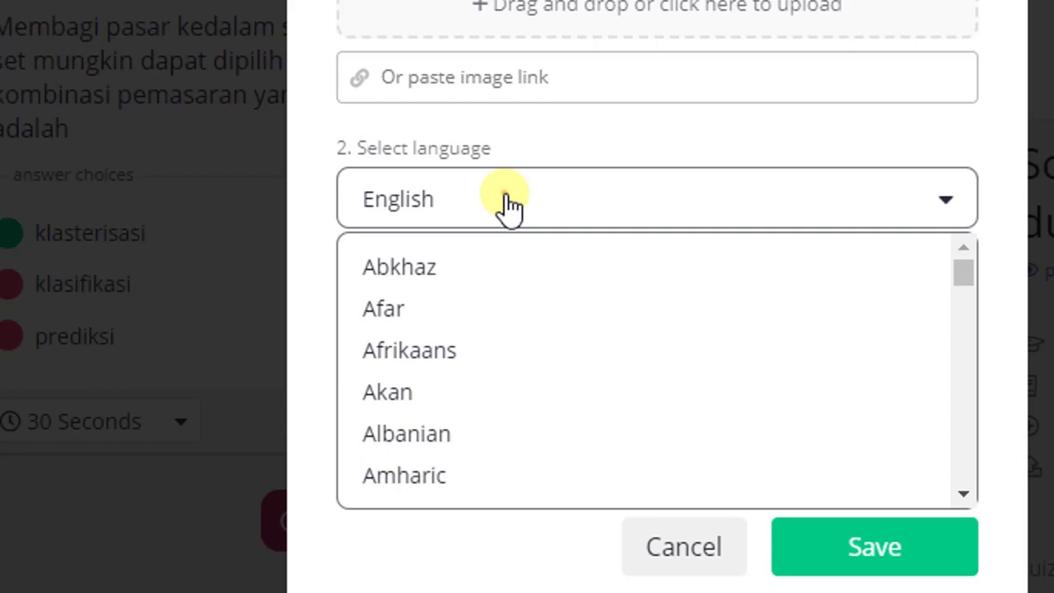
left_click(508, 200)
left_click(696, 139)
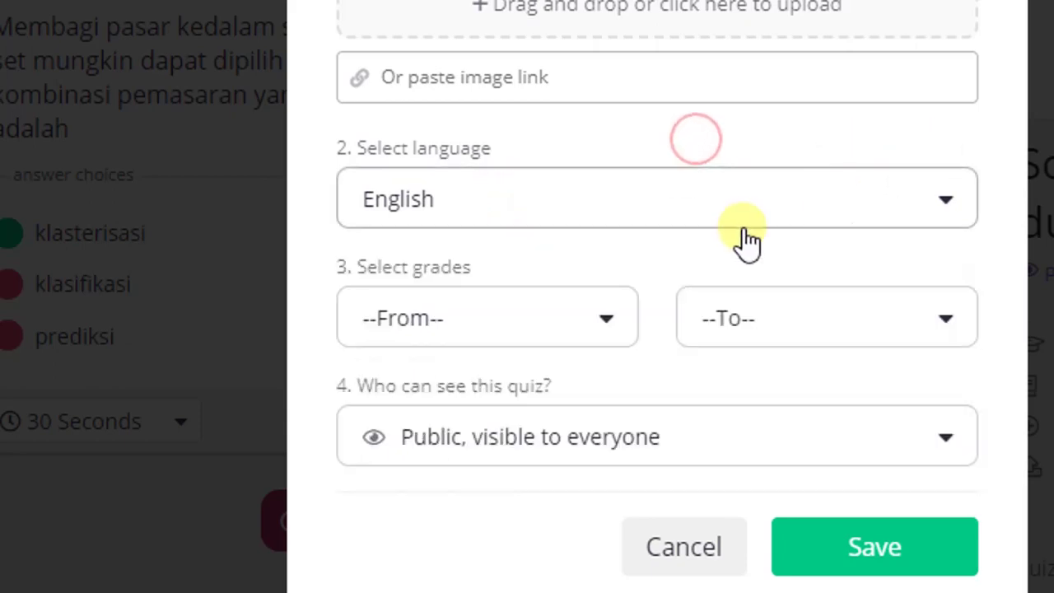
scroll(789, 249, "down", 2)
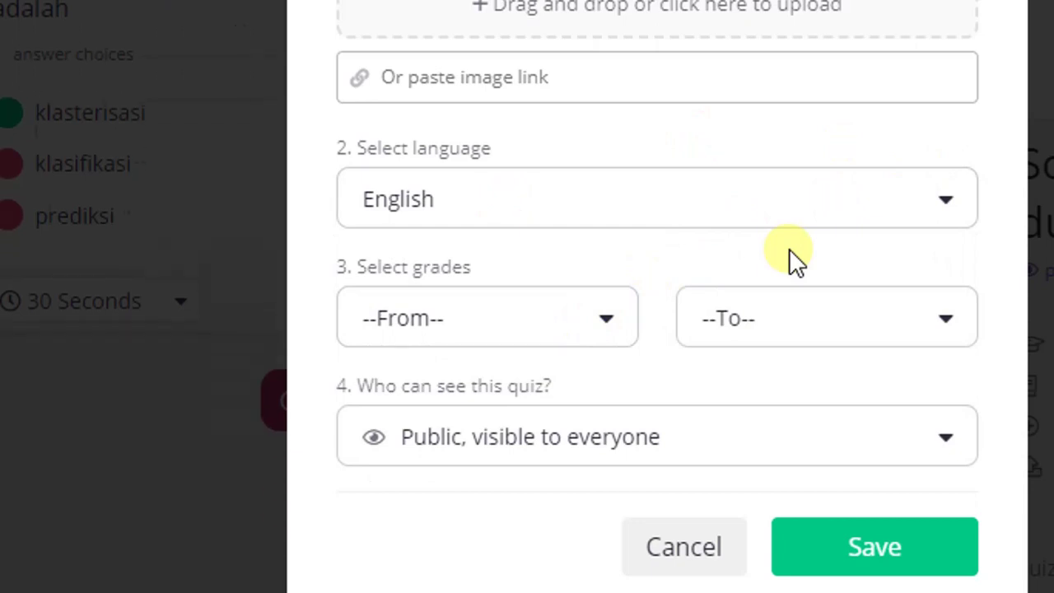
scroll(789, 249, "down", 2)
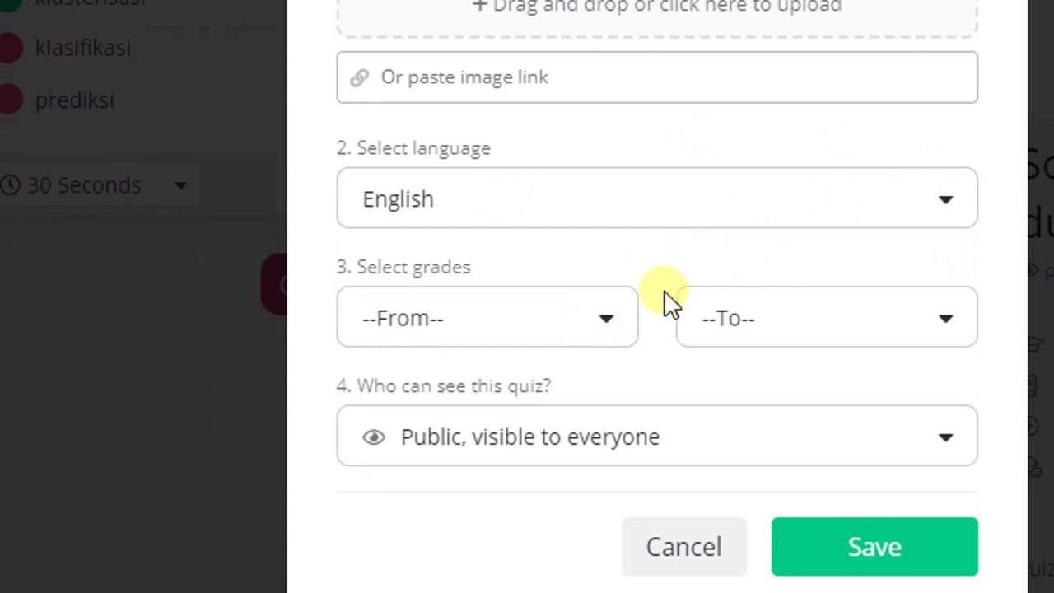
Set the quiz's grade range to University, keep it public and visible to everyone, and save the quiz details
left_click(616, 323)
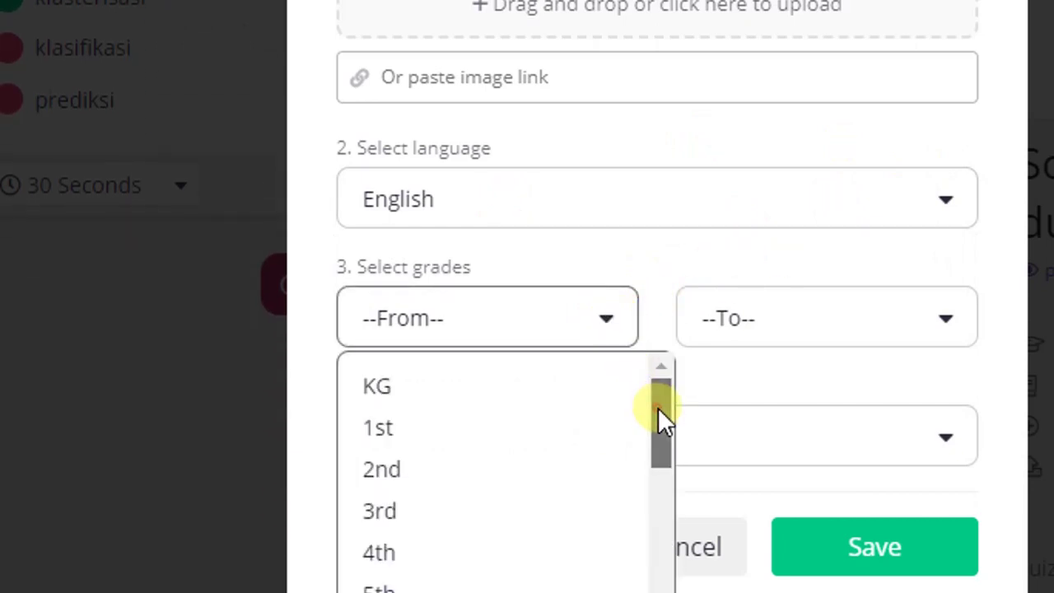
left_click_drag(659, 408, 675, 552)
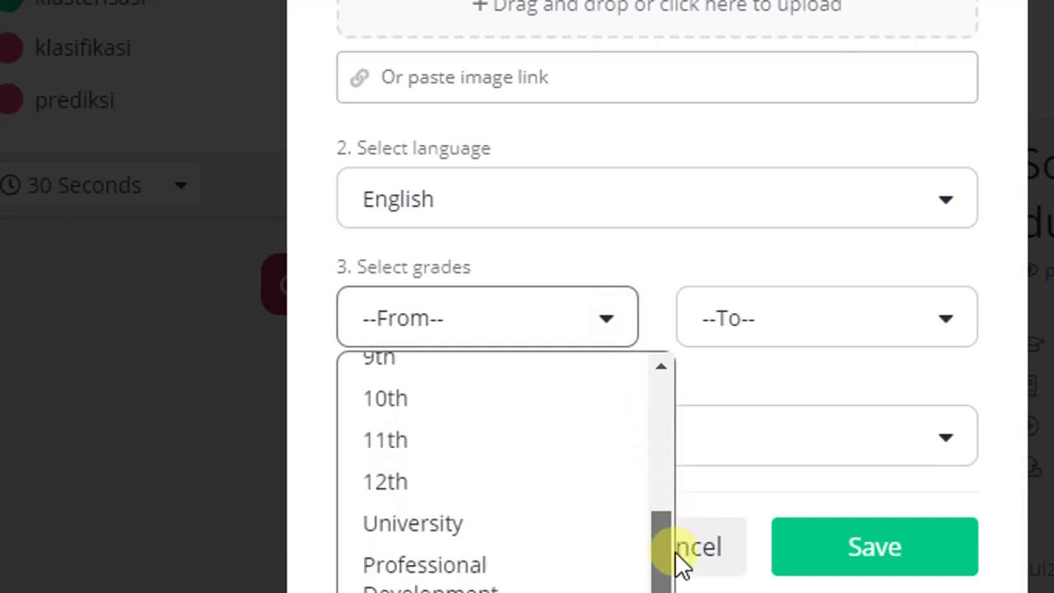
left_click(449, 527)
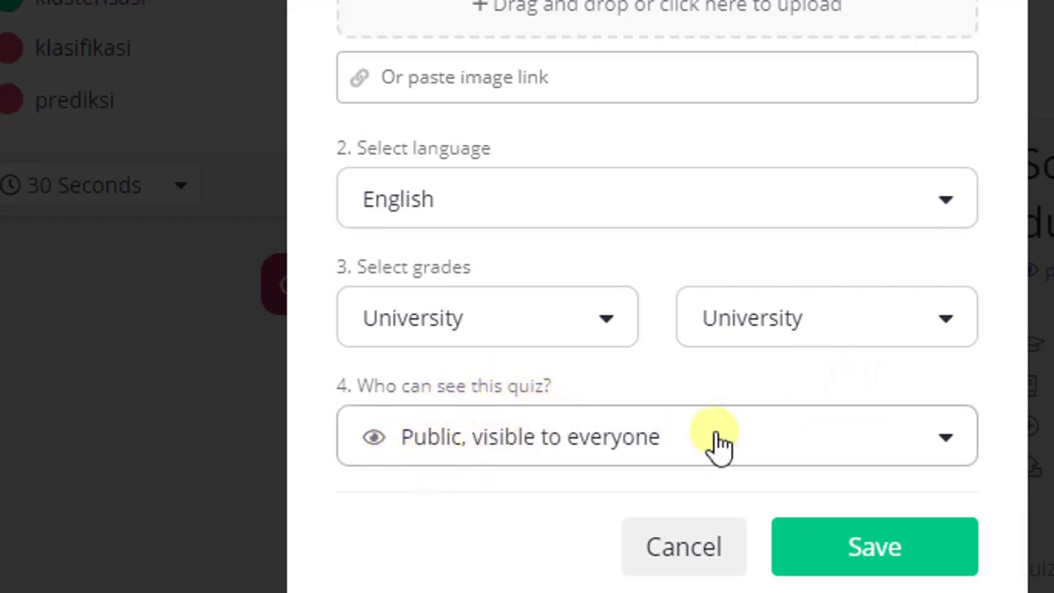
left_click(939, 453)
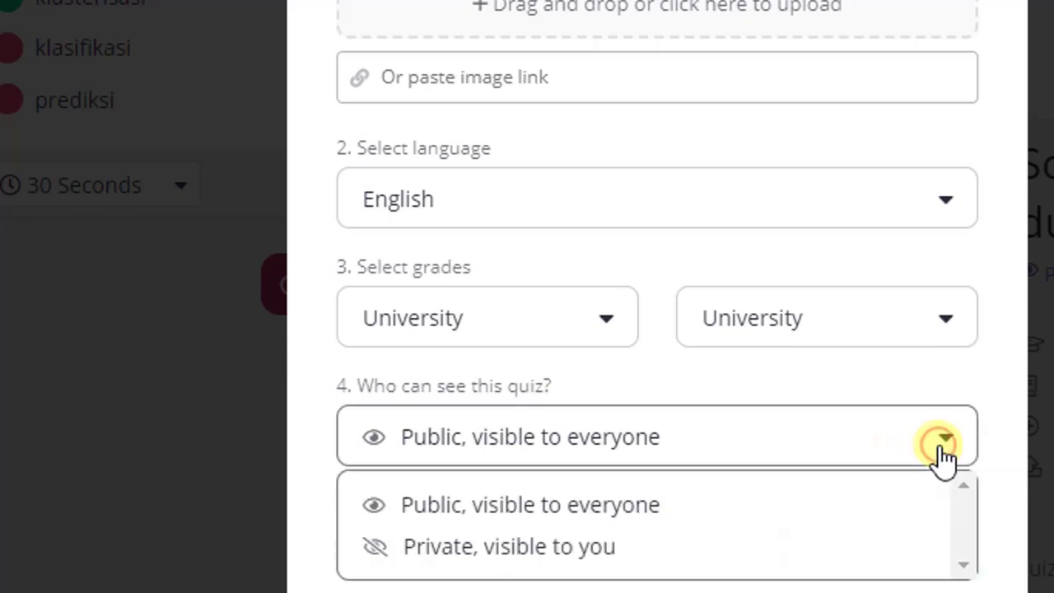
left_click(799, 382)
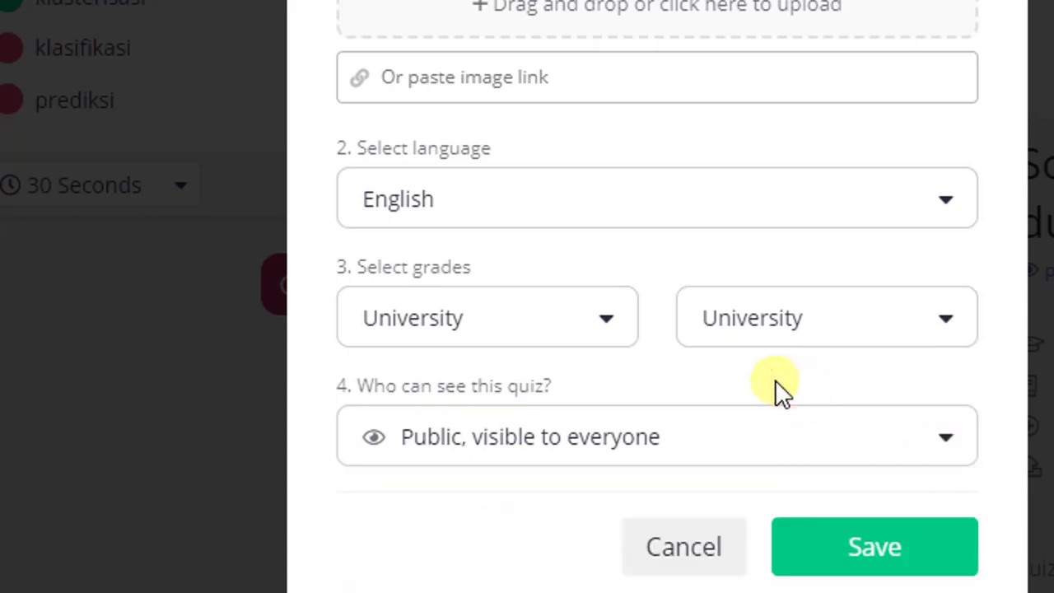
left_click(853, 564)
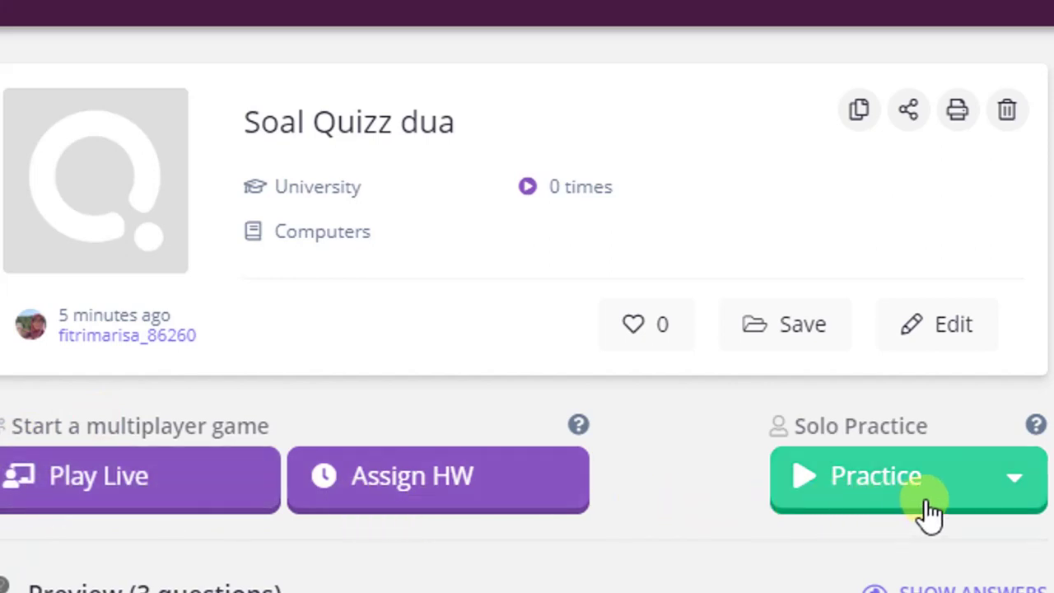
Examine the game modes and class assignment options of the live game setup, and return to the quiz page
left_click(120, 490)
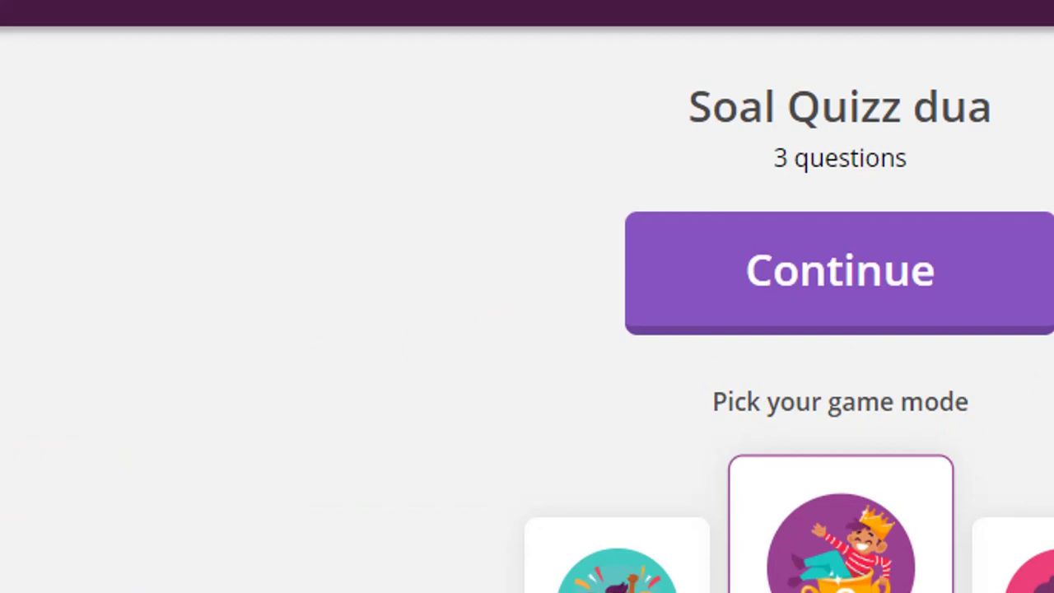
scroll(791, 329, "down", 5)
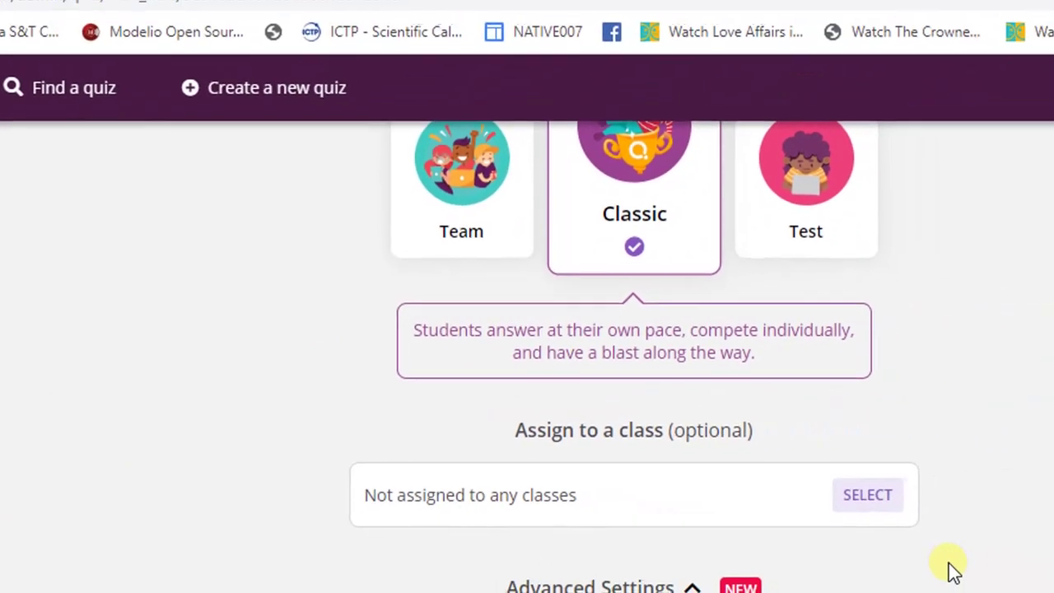
scroll(951, 568, "up", 4)
scroll(941, 568, "down", 4)
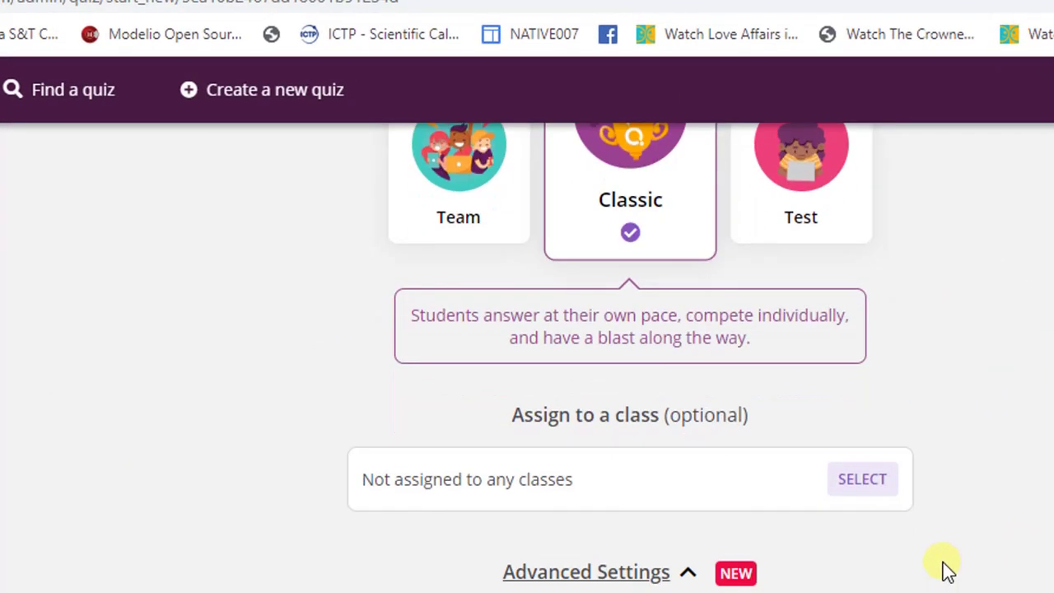
scroll(947, 568, "up", 5)
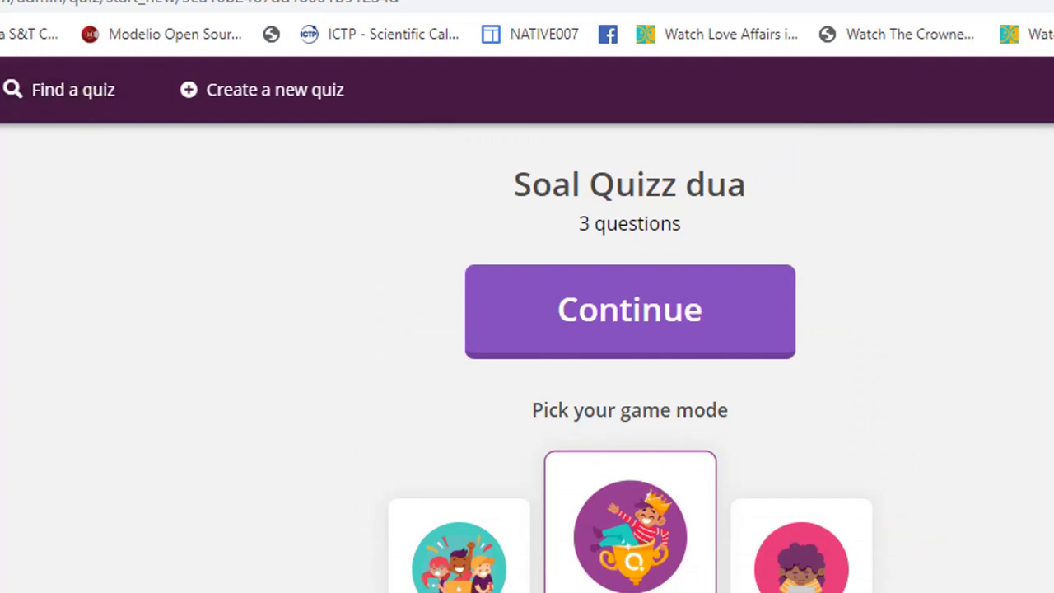
key("alt+Left")
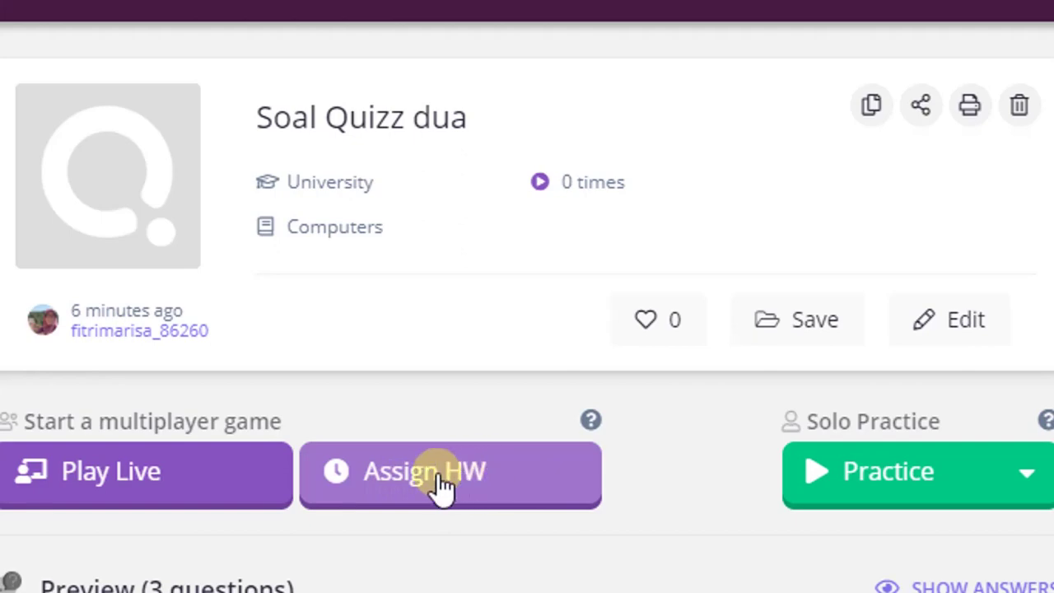
Set up the quiz as homework and check the deadline choices, keeping Apr 24th, 10:45 AM
left_click(428, 486)
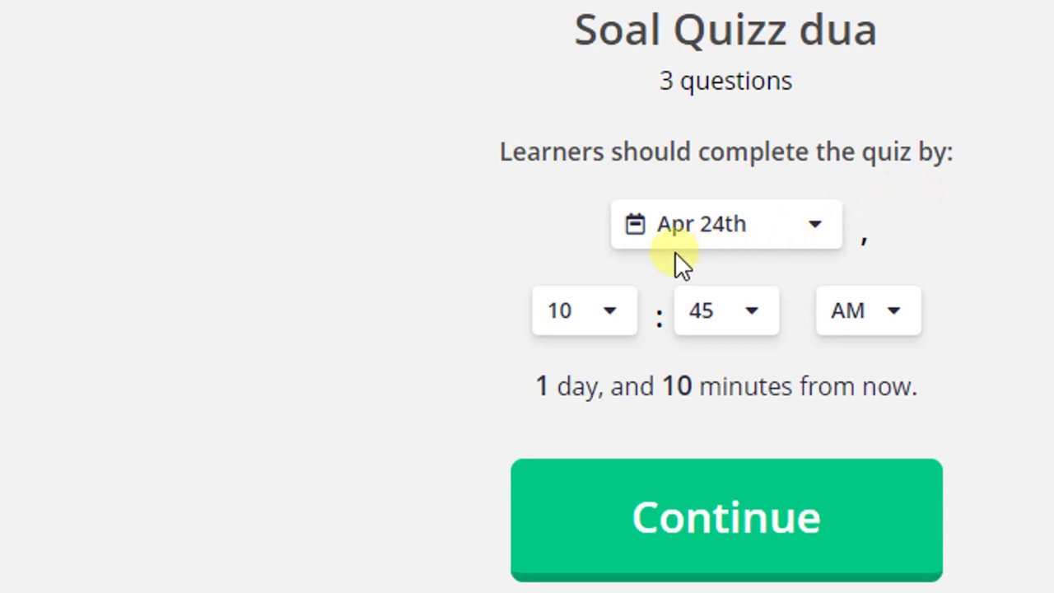
left_click(817, 227)
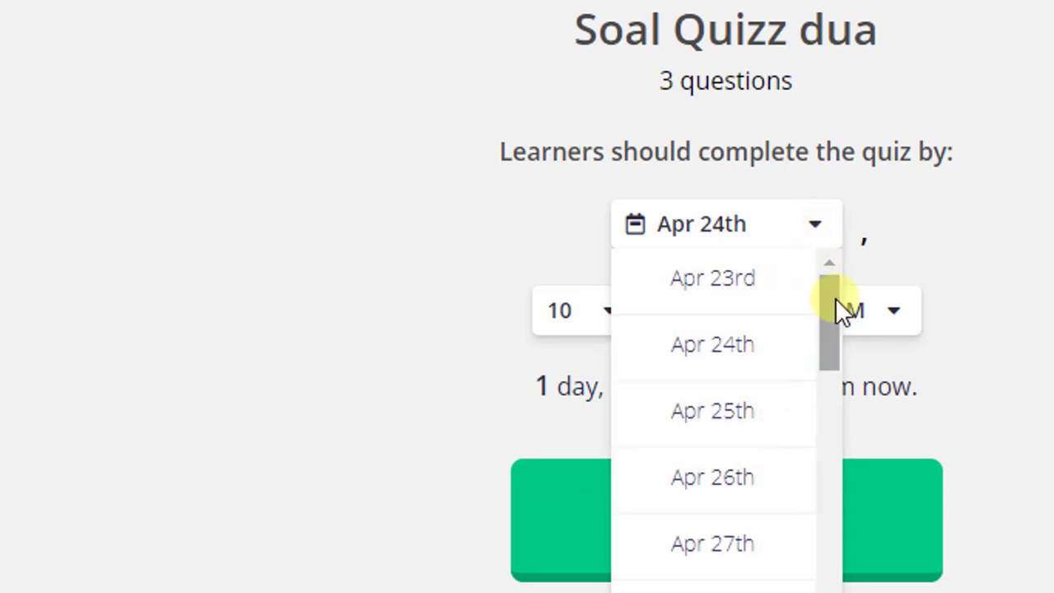
left_click(924, 224)
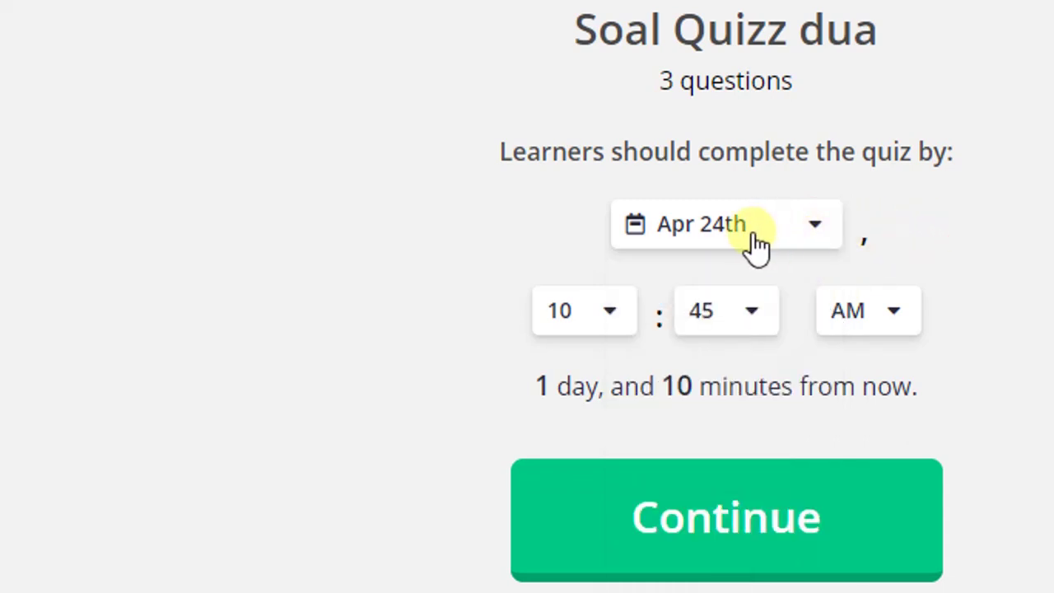
left_click(612, 317)
left_click(611, 316)
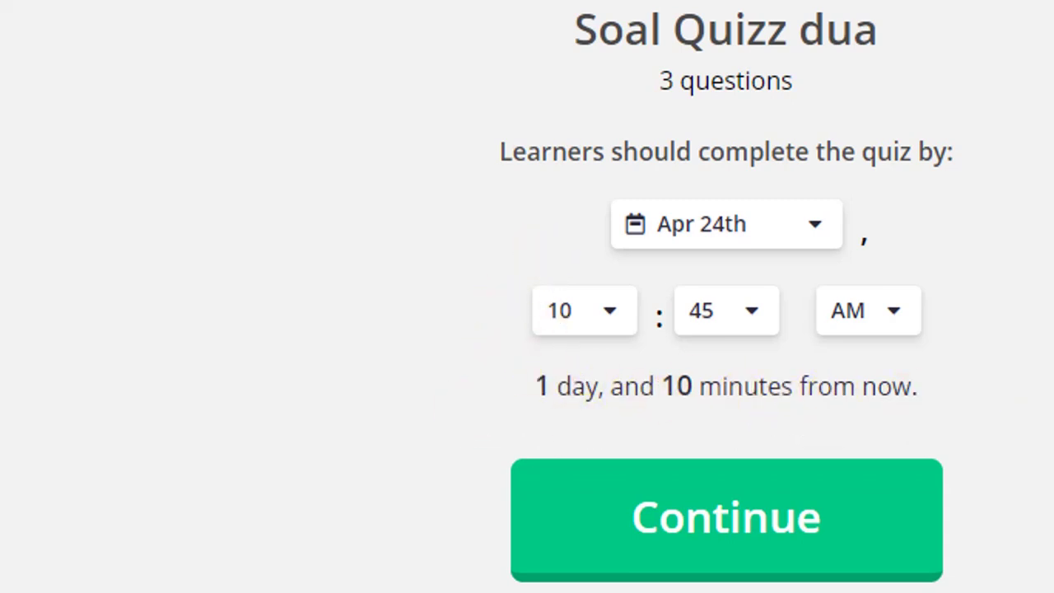
Select the class "algoritma - semster genap" for the homework assignment
scroll(705, 310, "down", 5)
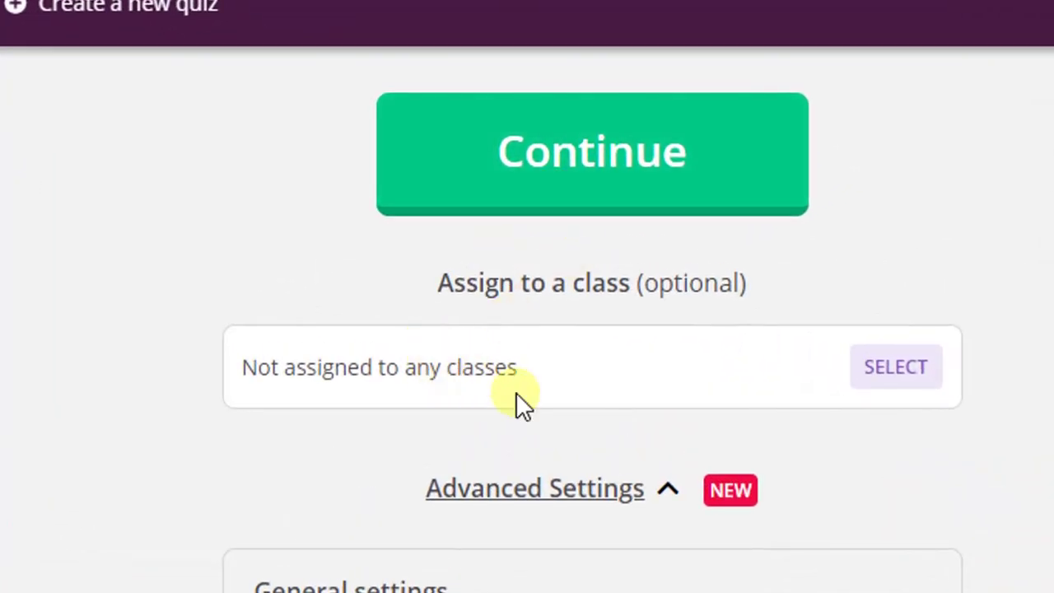
left_click(896, 384)
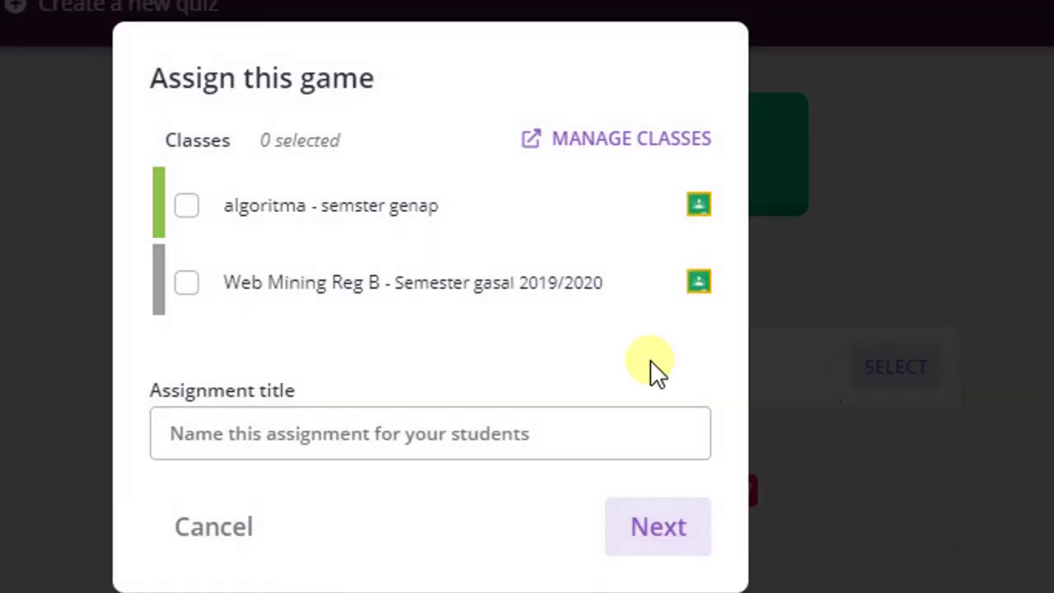
left_click(187, 210)
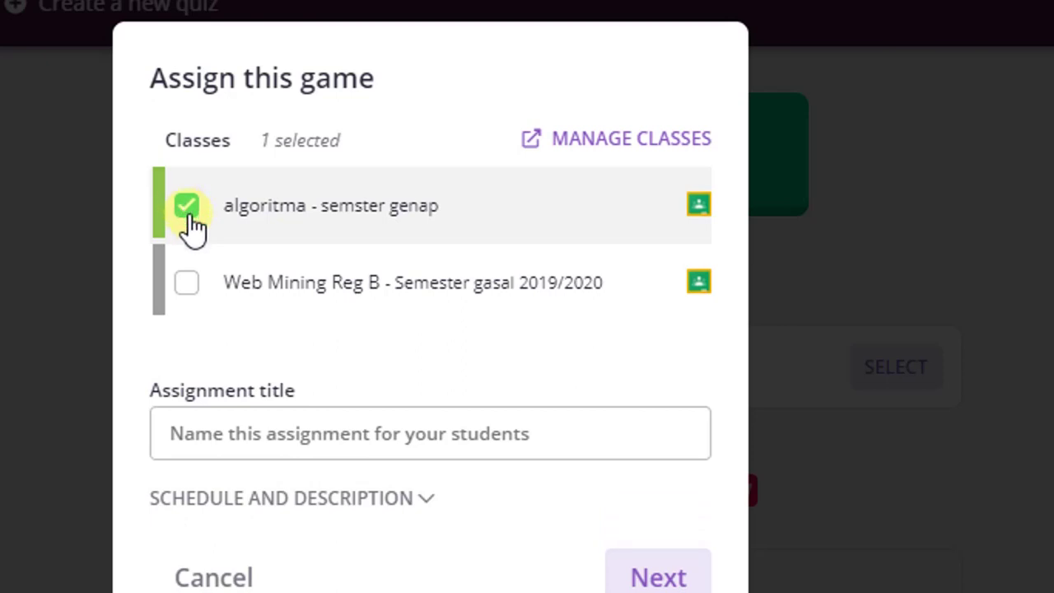
left_click(659, 575)
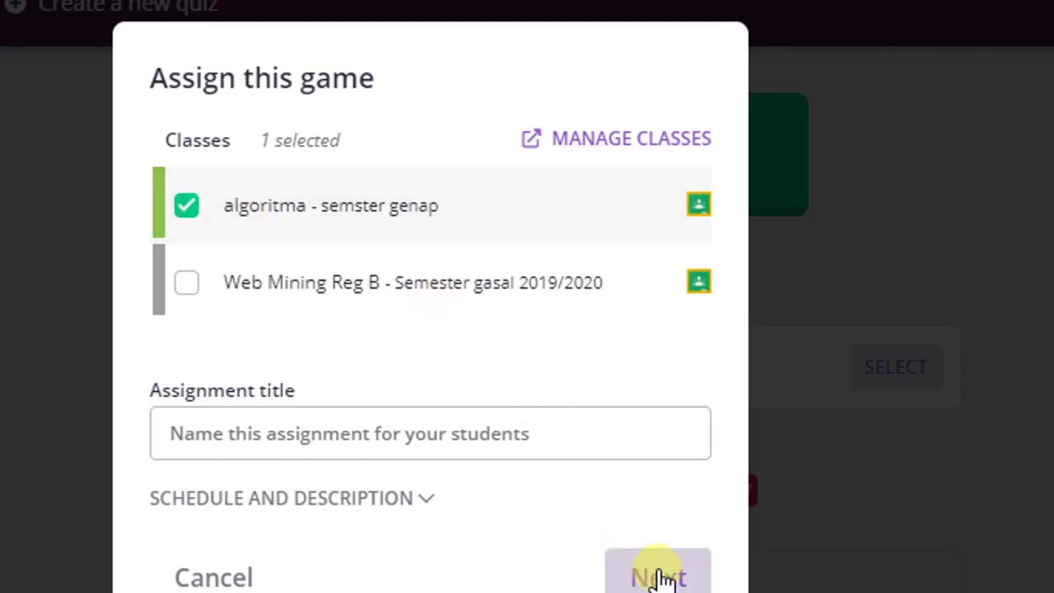
Title the assignment "Soal quizz ke tiga" and confirm the class assignment
left_click(518, 444)
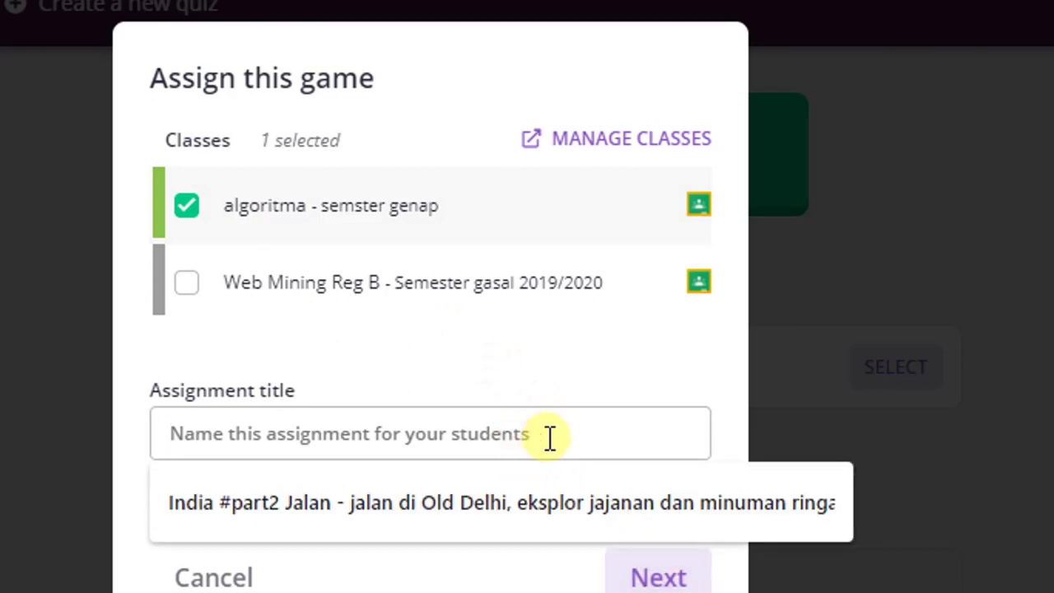
type("S")
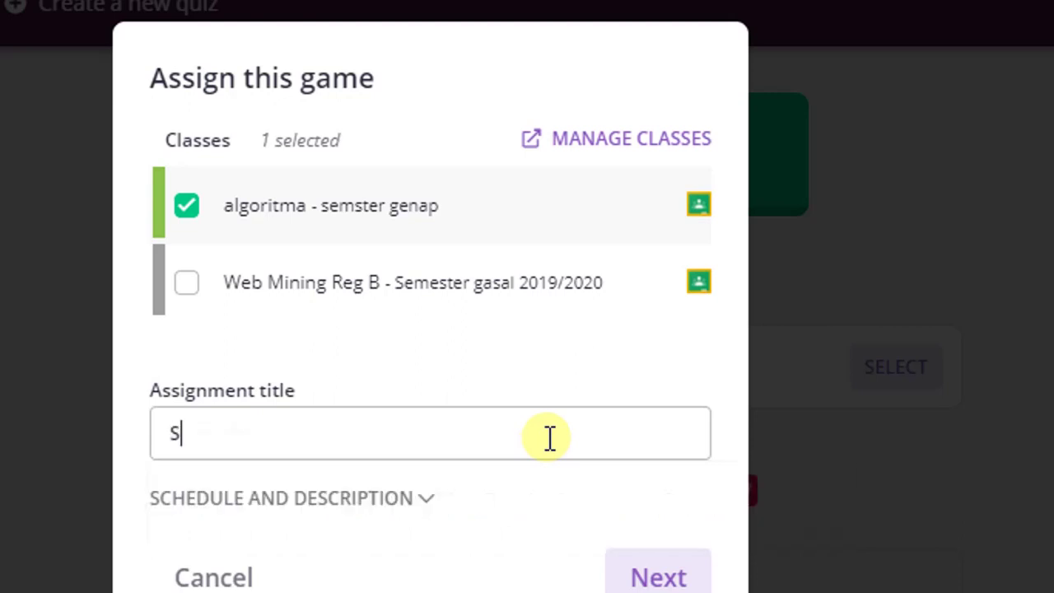
type("oal qu")
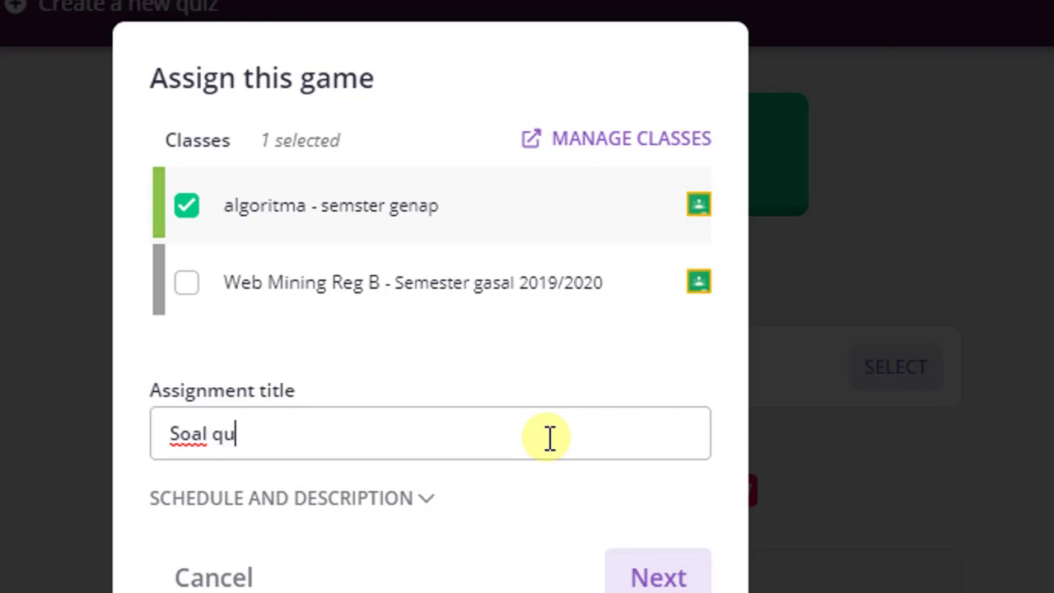
type("iss ")
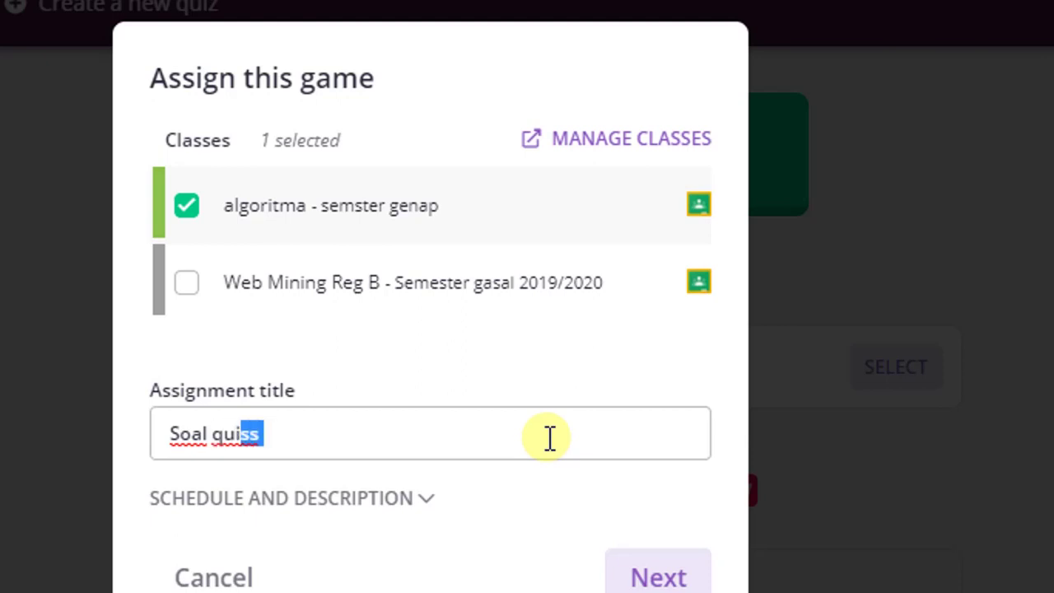
type("zz ke dua")
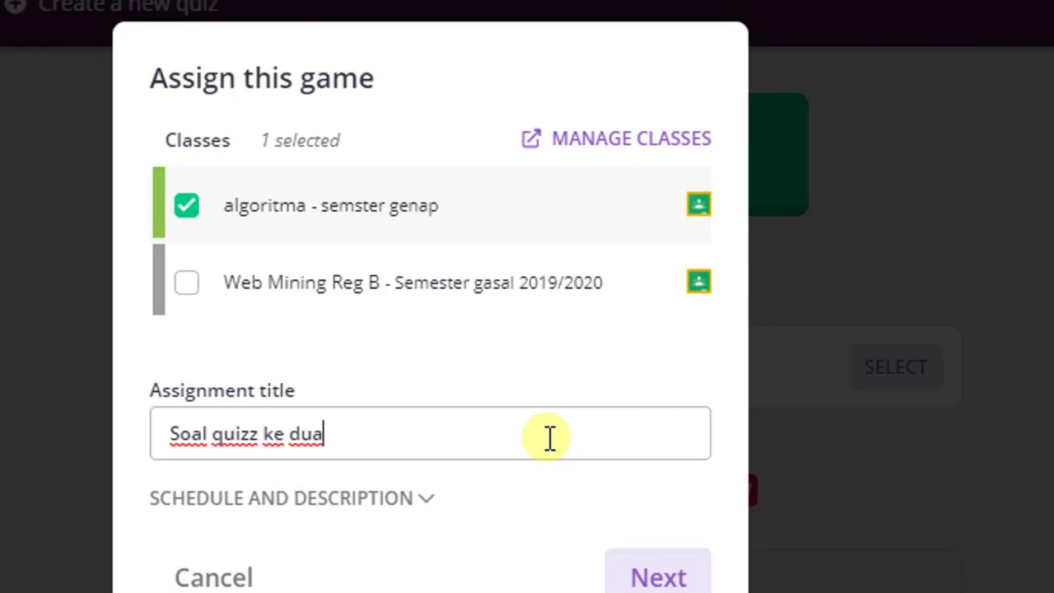
key("shift+Left")
key("shift+Left")
key("shift+Left")
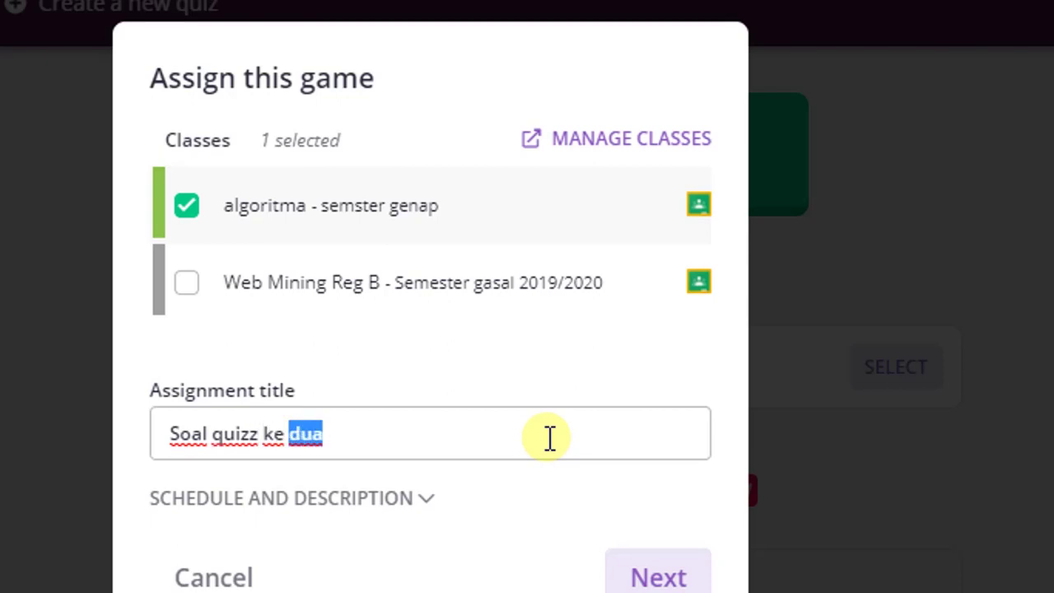
type("tig")
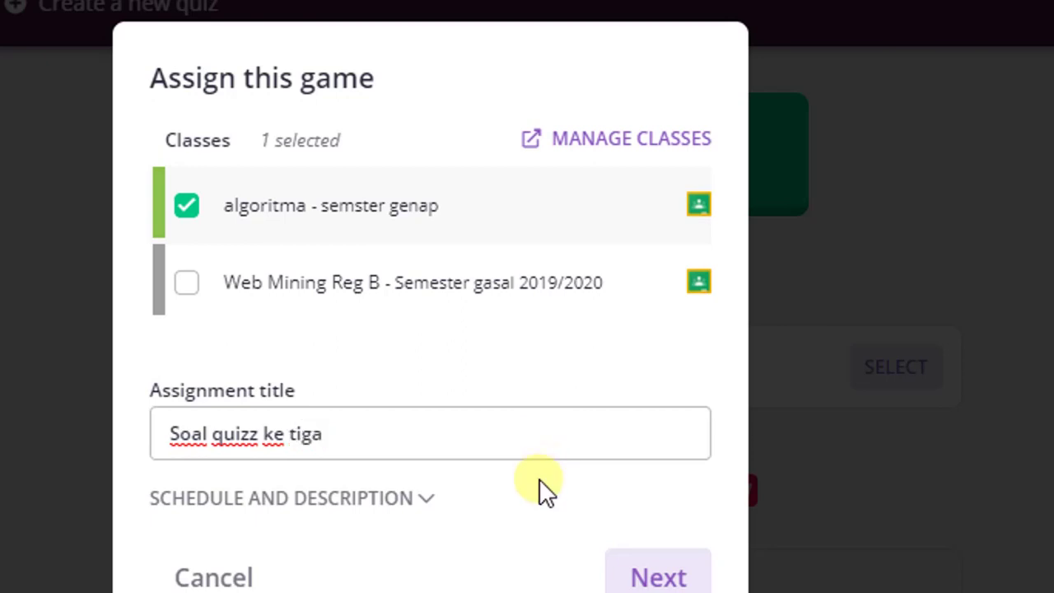
left_click(658, 579)
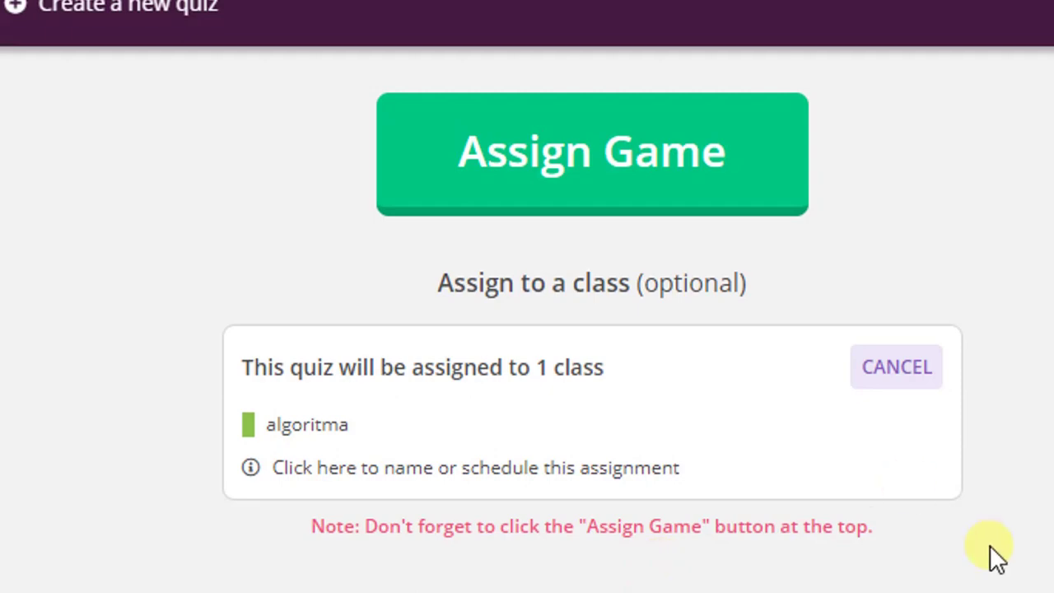
Review the class assignment summary and the advanced settings of the homework game
scroll(991, 545, "down", 3)
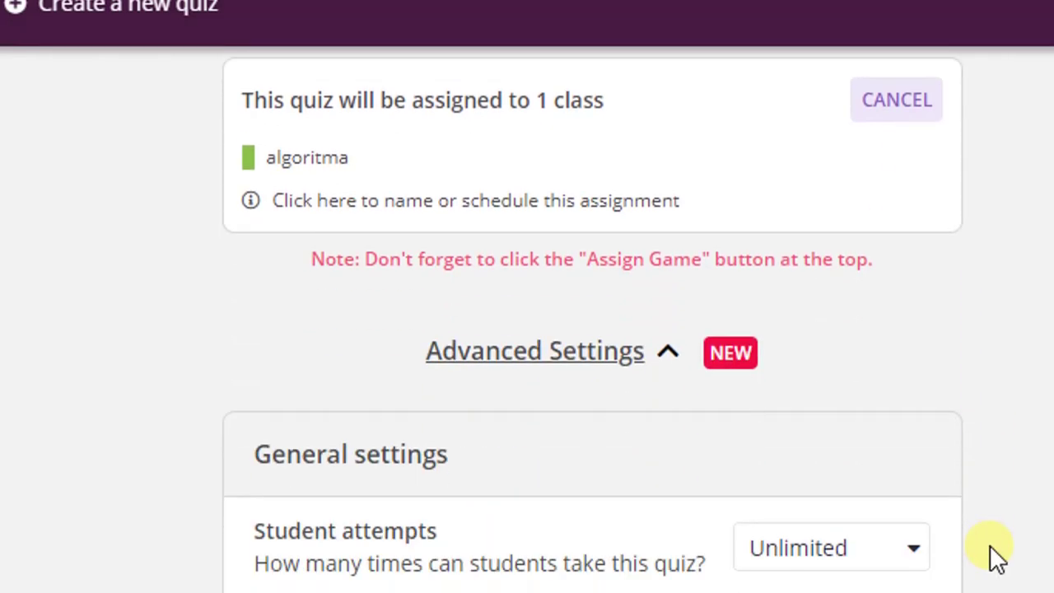
scroll(993, 548, "down", 2)
scroll(992, 547, "up", 5)
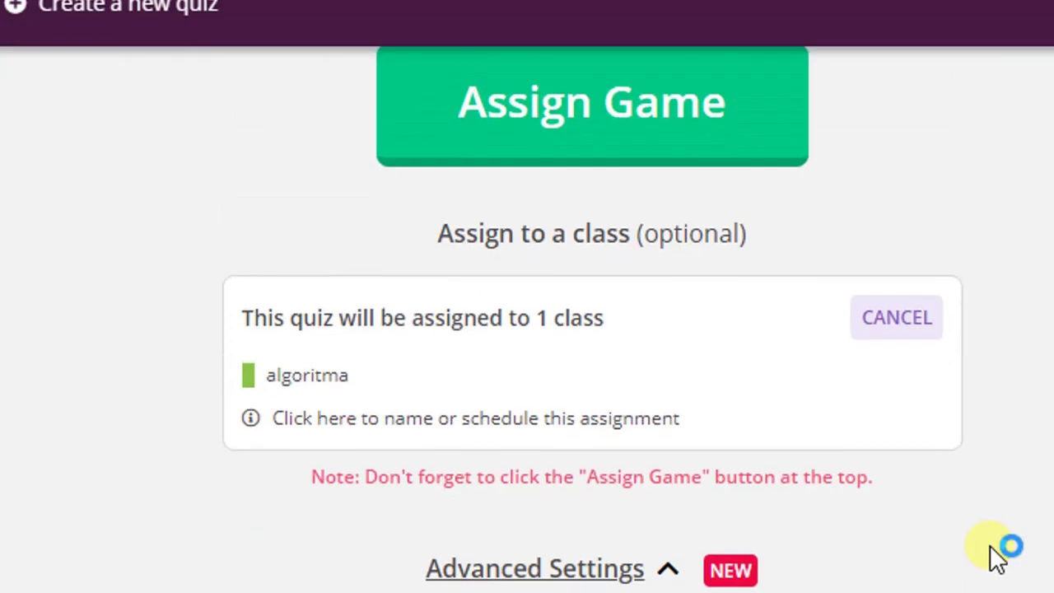
Examine the homework game's general and gameplay settings, from student attempts and answer display to music and memes
scroll(992, 548, "down", 3)
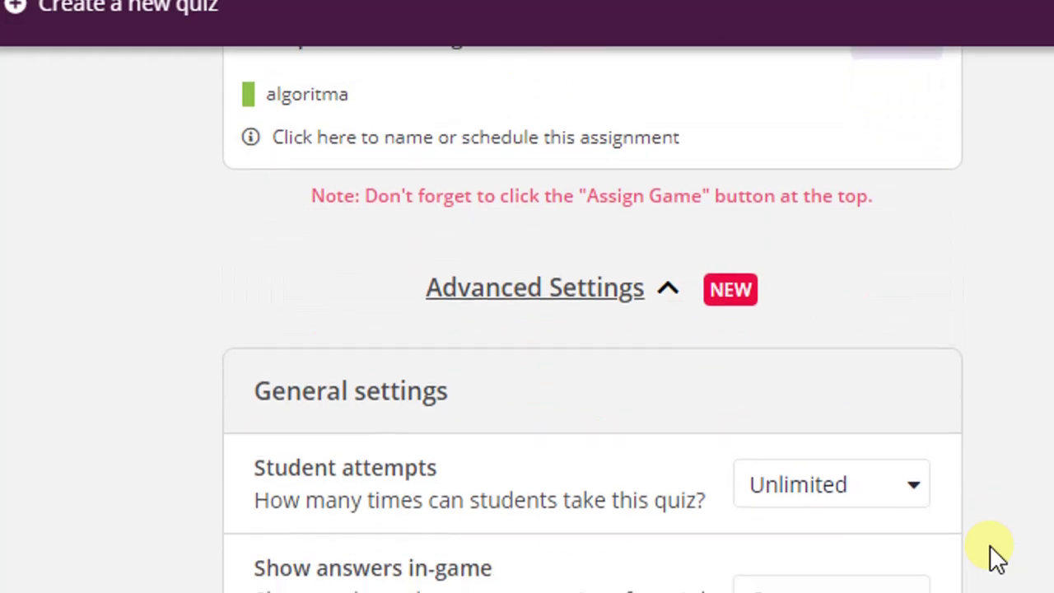
scroll(993, 552, "down", 1)
scroll(531, 347, "down", 3)
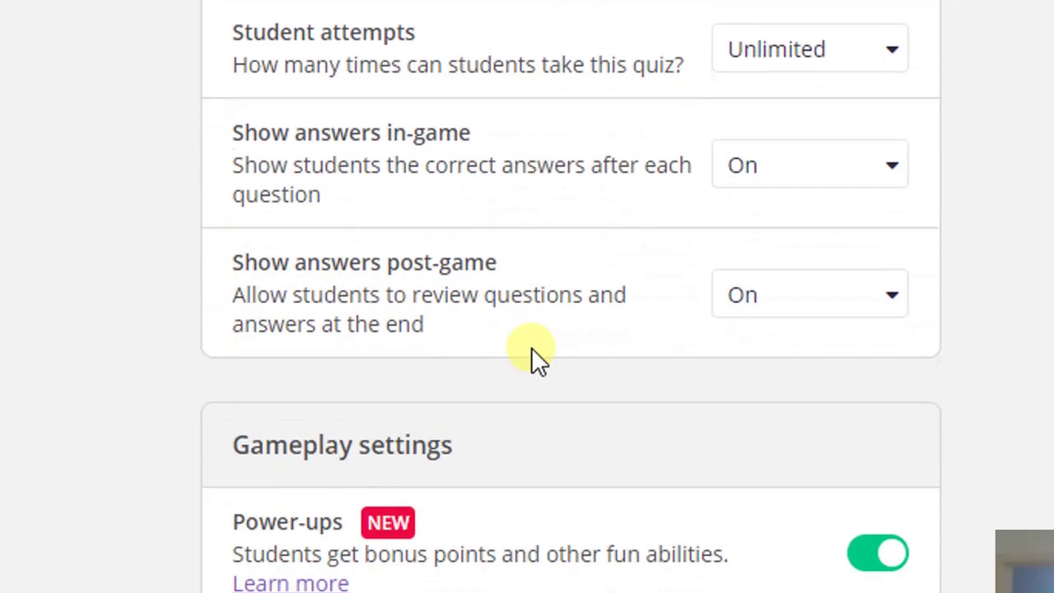
scroll(531, 348, "down", 2)
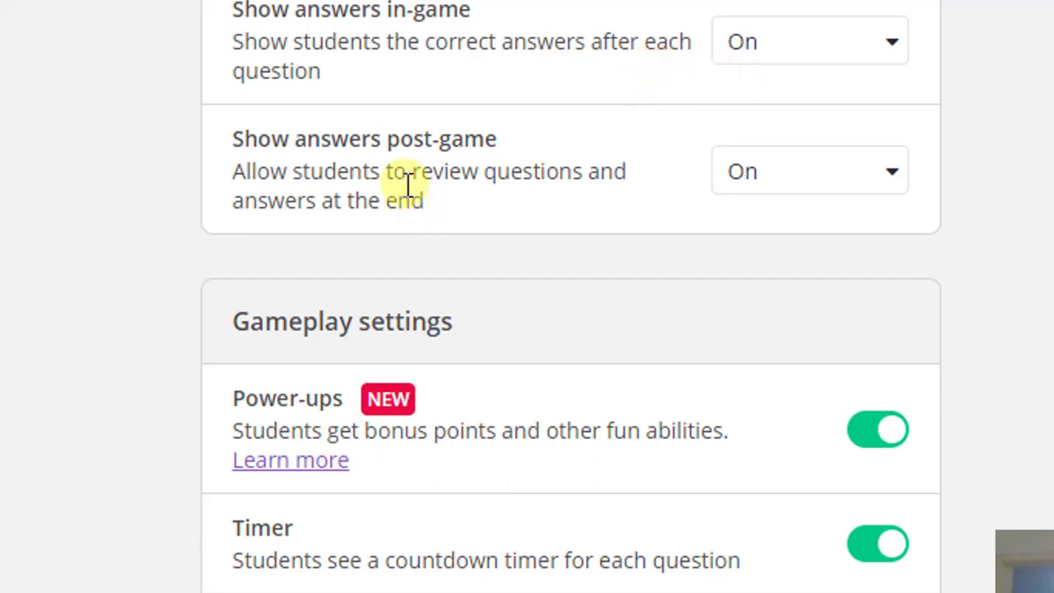
scroll(517, 208, "down", 3)
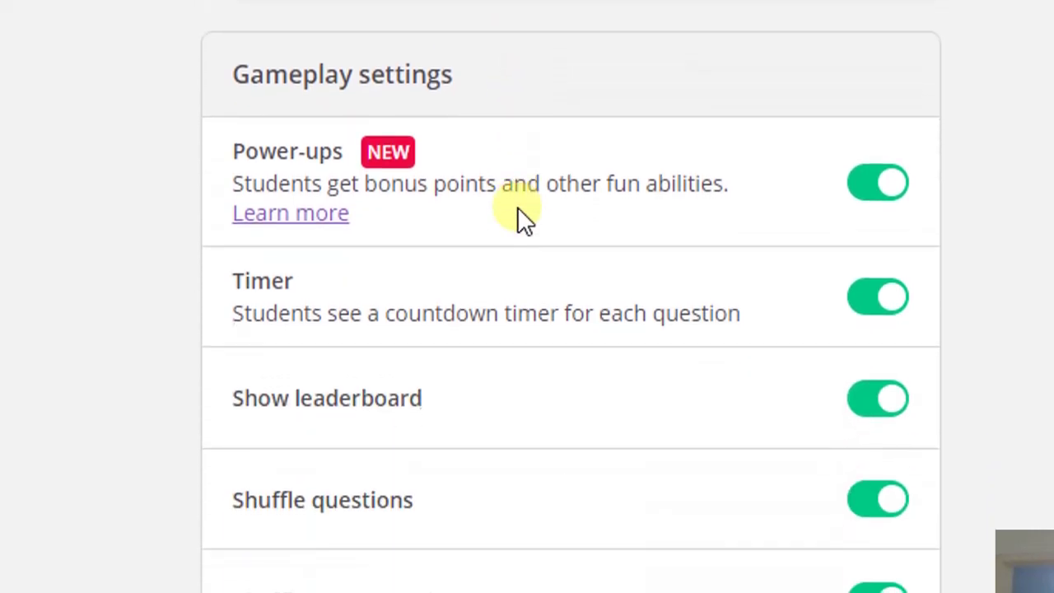
scroll(518, 207, "down", 1)
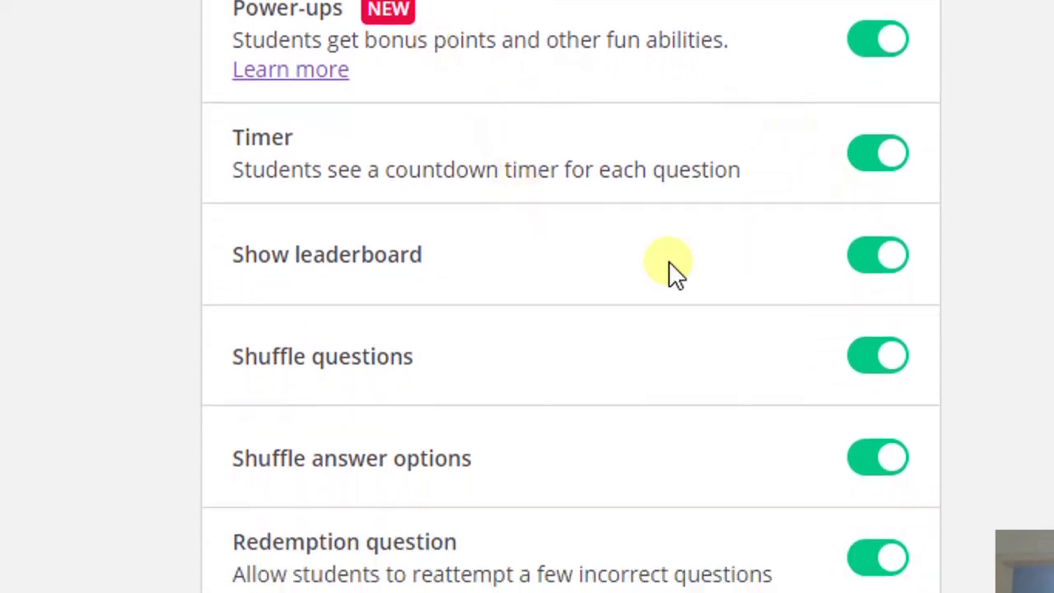
scroll(607, 412, "down", 3)
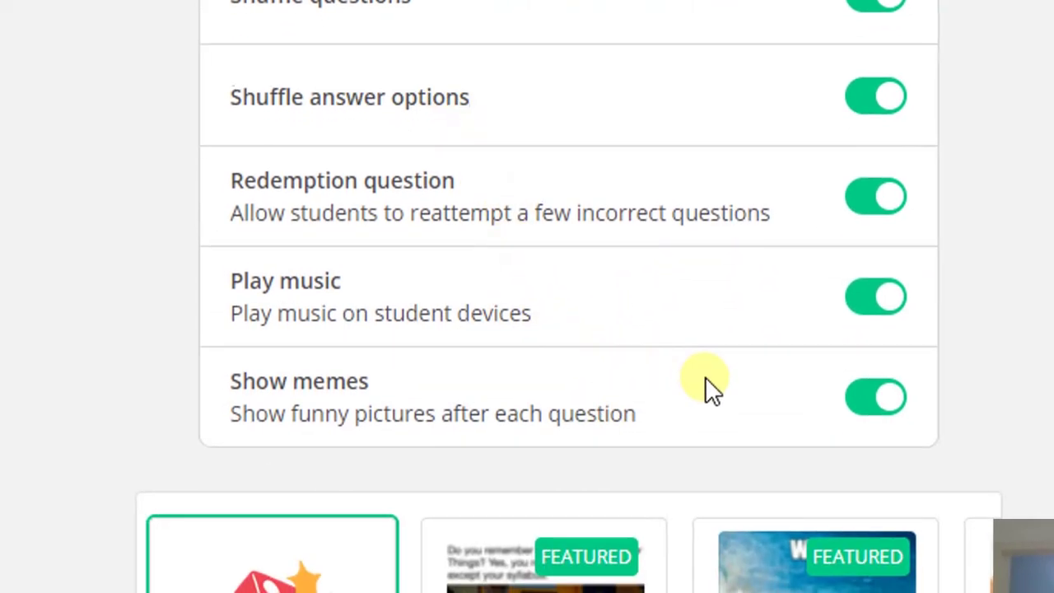
scroll(968, 231, "down", 3)
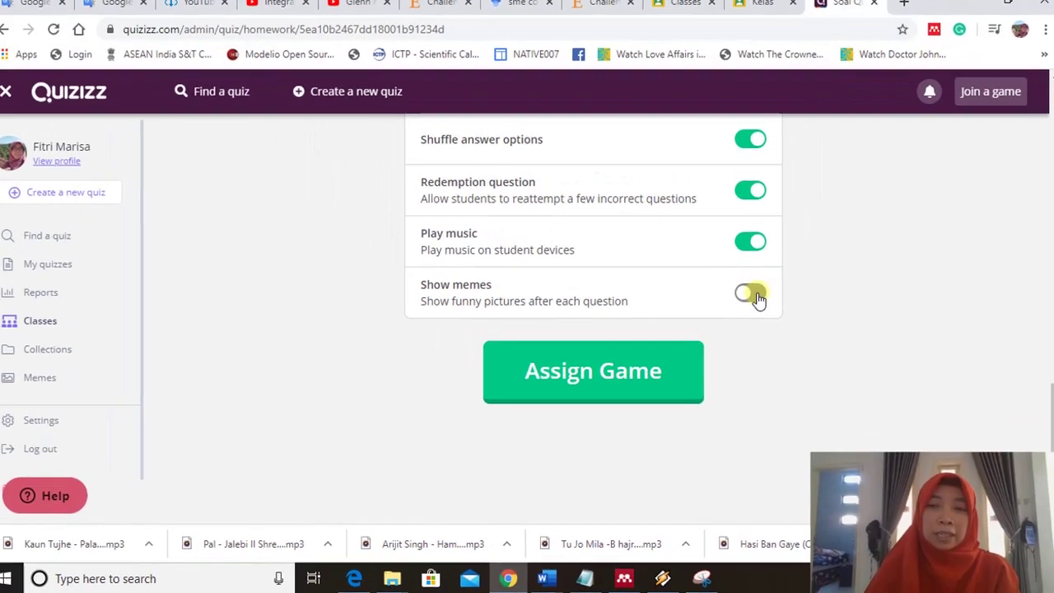
Turn off the funny memes shown after each question and assign the homework game to the algoritma class
left_click(849, 52)
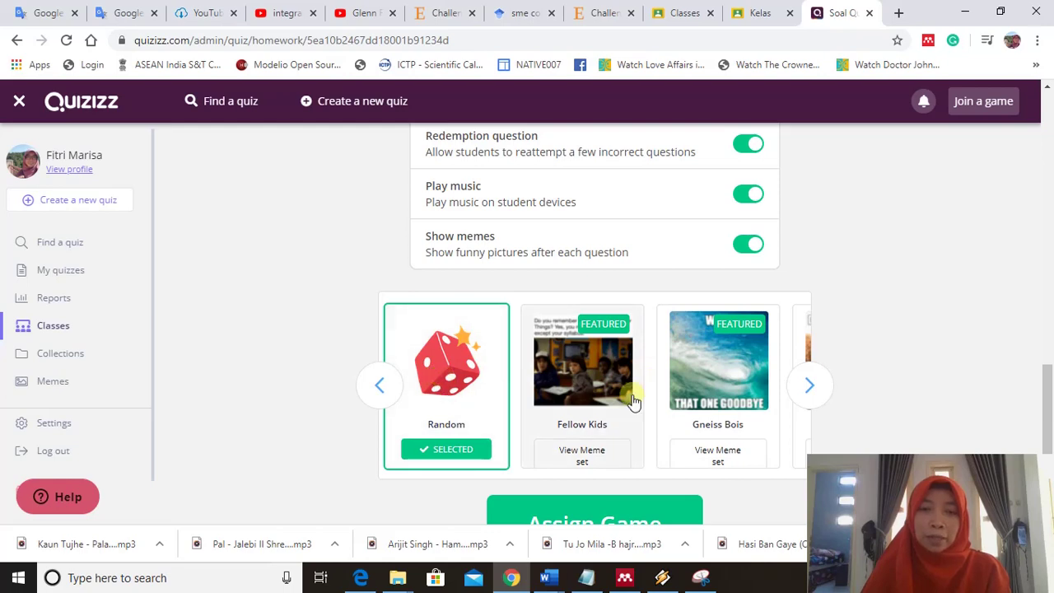
left_click(736, 246)
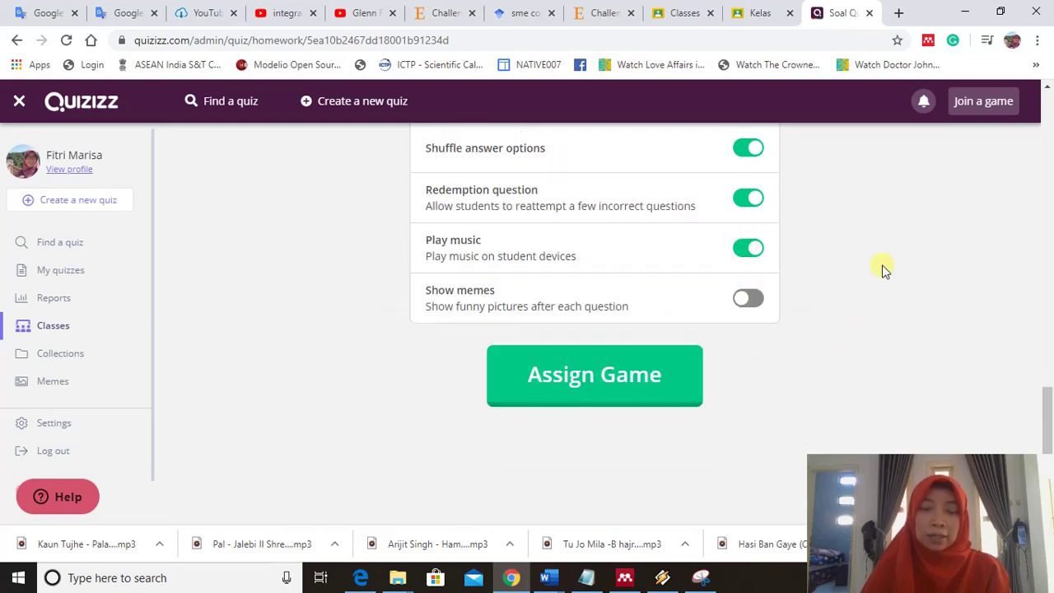
scroll(882, 270, "up", 9)
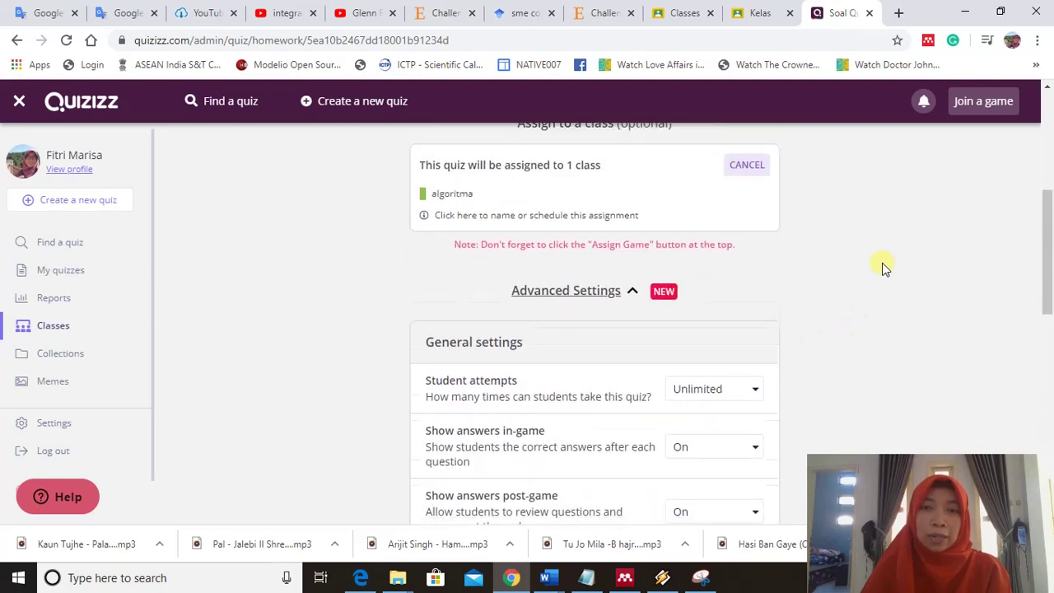
scroll(882, 262, "down", 10)
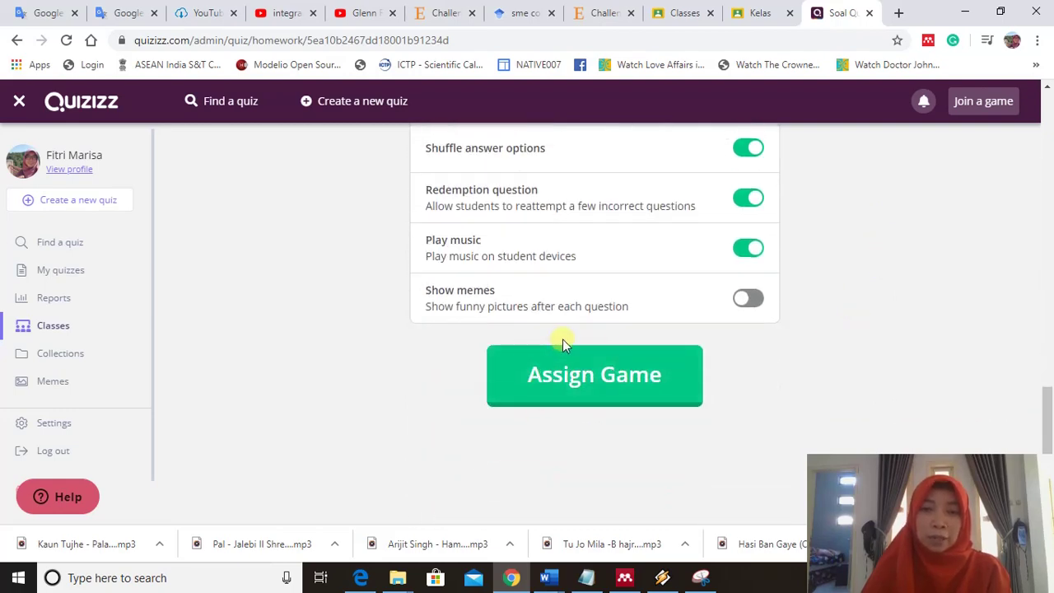
scroll(857, 354, "up", 10)
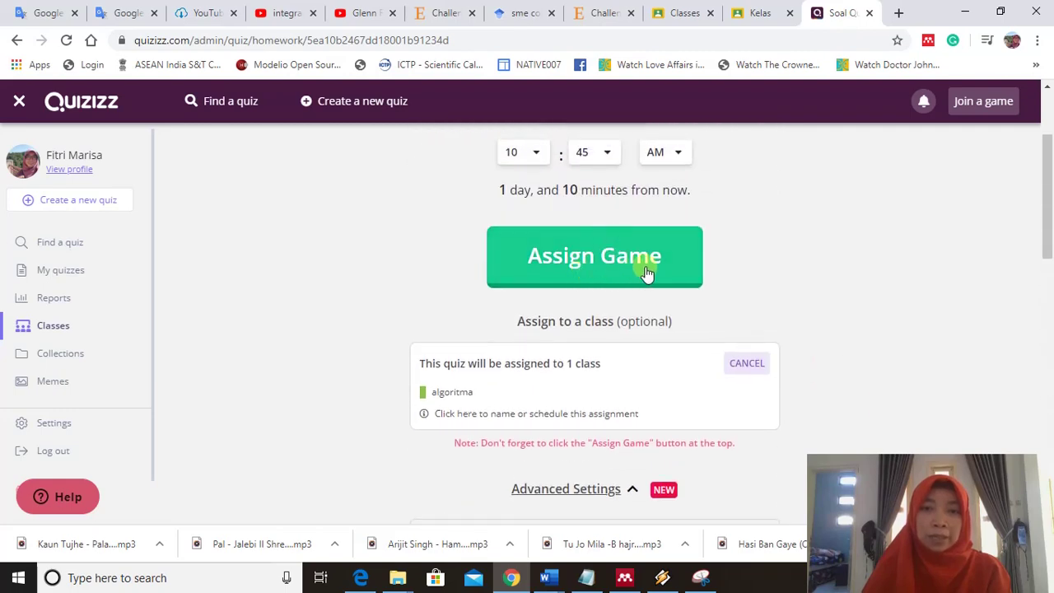
scroll(917, 328, "down", 5)
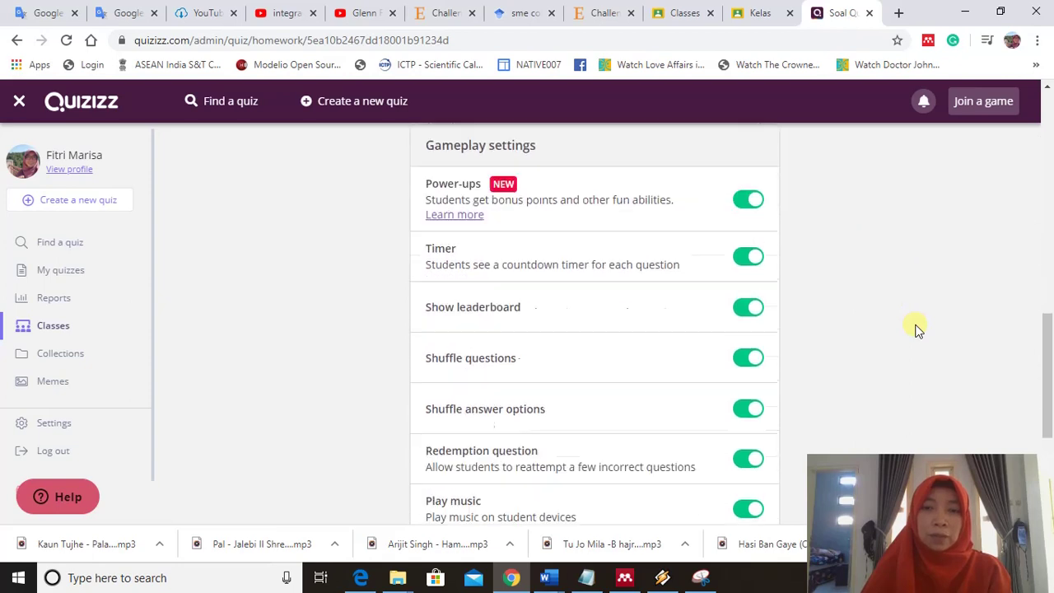
left_click(603, 377)
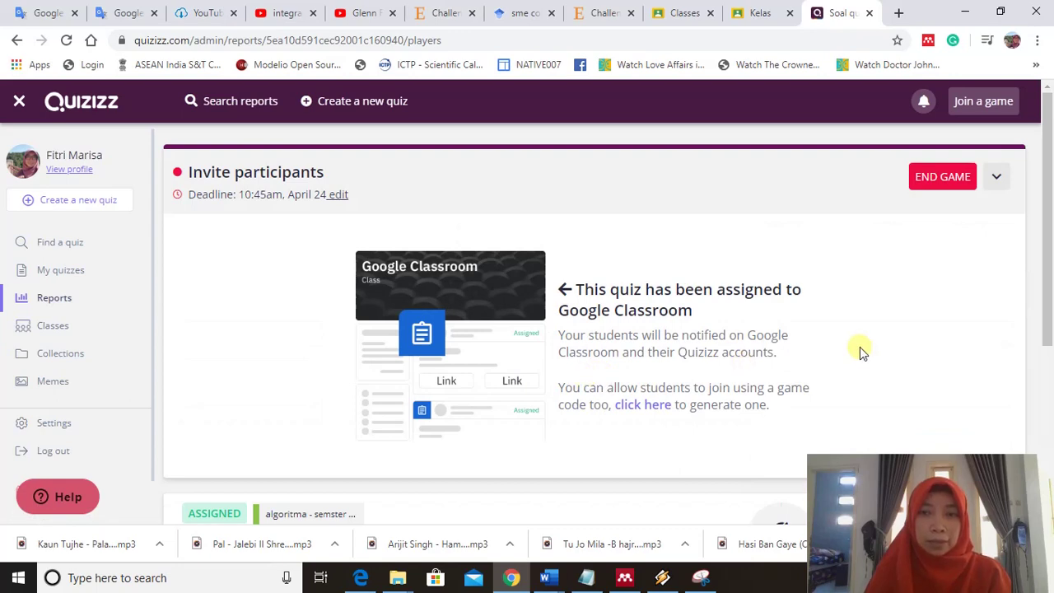
Review the game's report page, covering the Google Classroom assignment notice and the summary of "Soal quizz ke tiga"
scroll(862, 356, "down", 3)
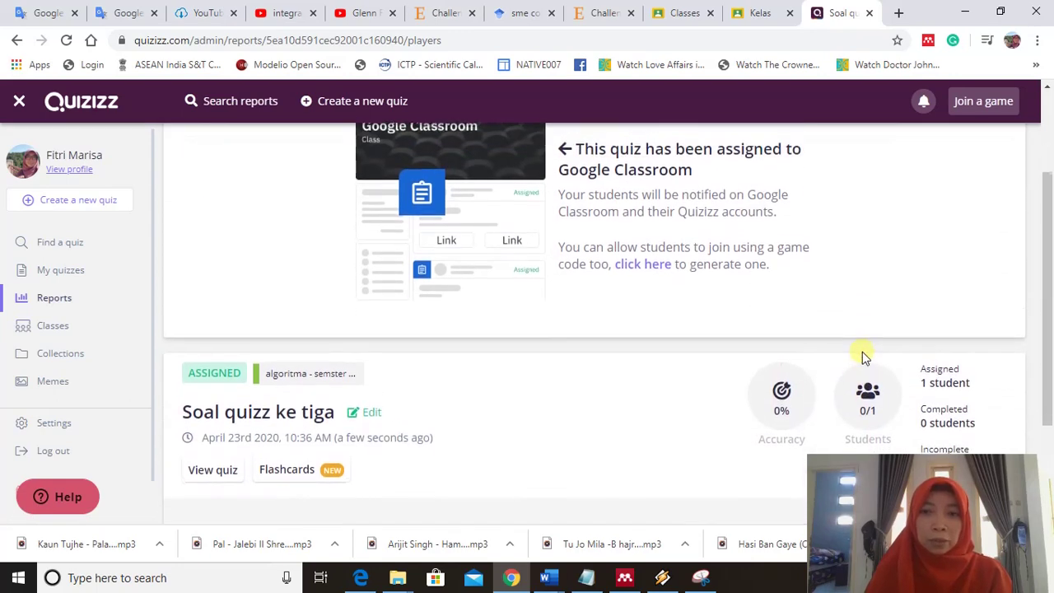
scroll(863, 354, "down", 2)
scroll(863, 354, "up", 5)
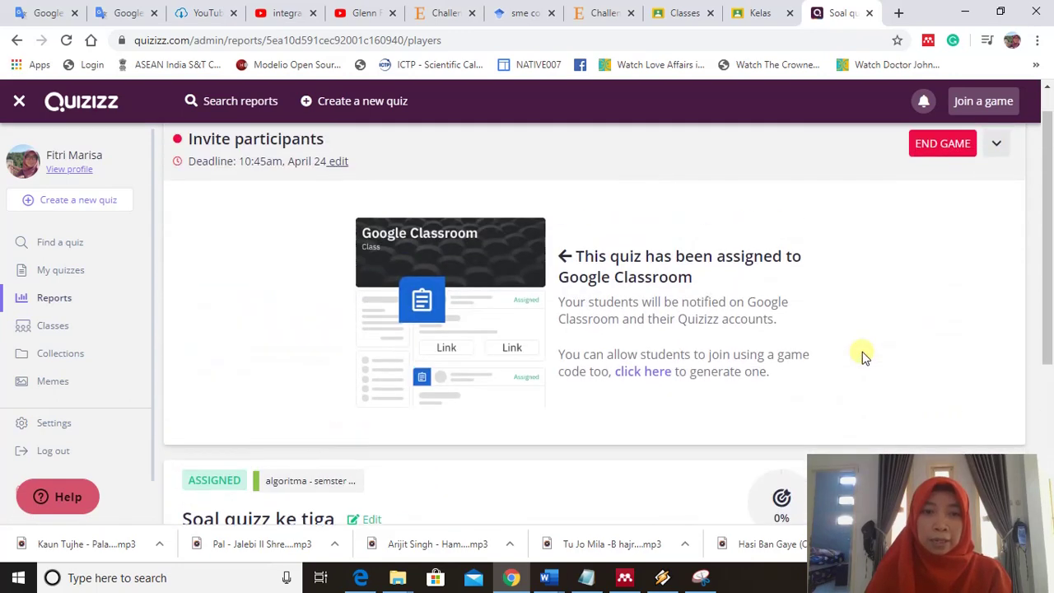
scroll(863, 354, "down", 3)
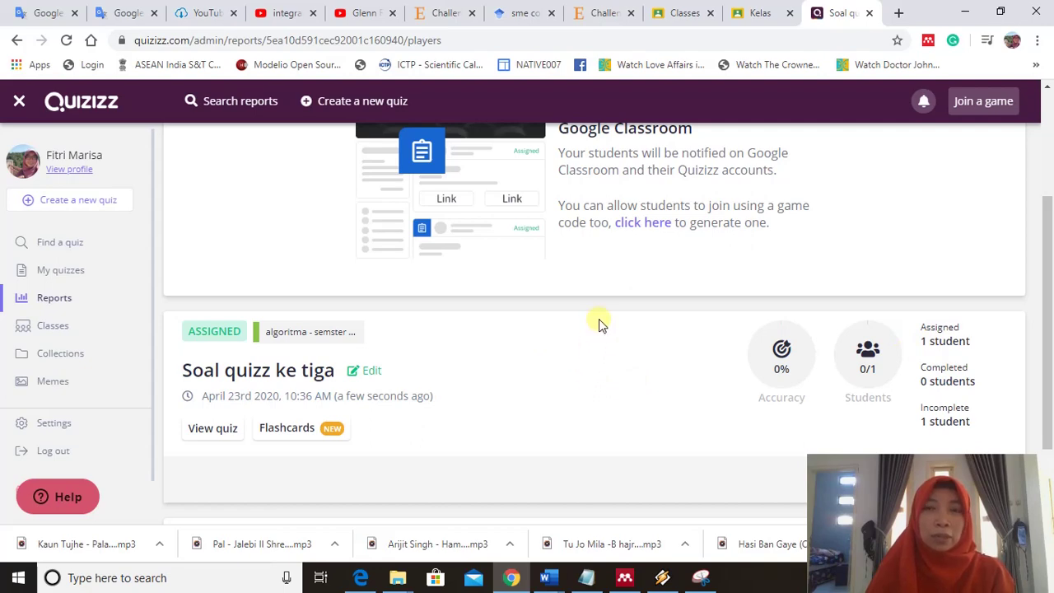
Switch to the teacher's Google Classroom and open the "Soal quizz ke tiga" assignment in the algoritma class
left_click(673, 15)
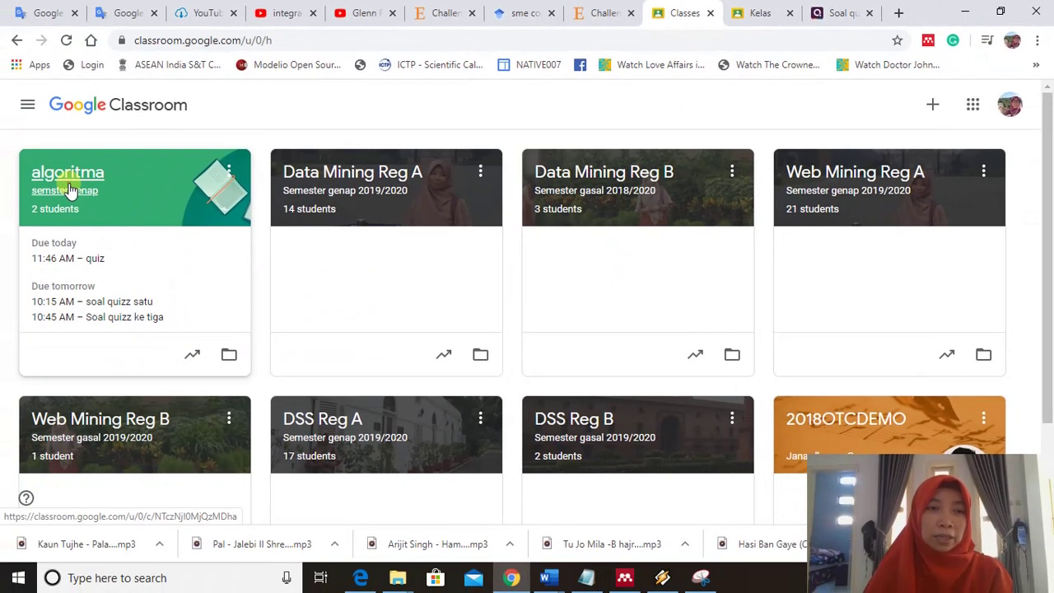
left_click(70, 188)
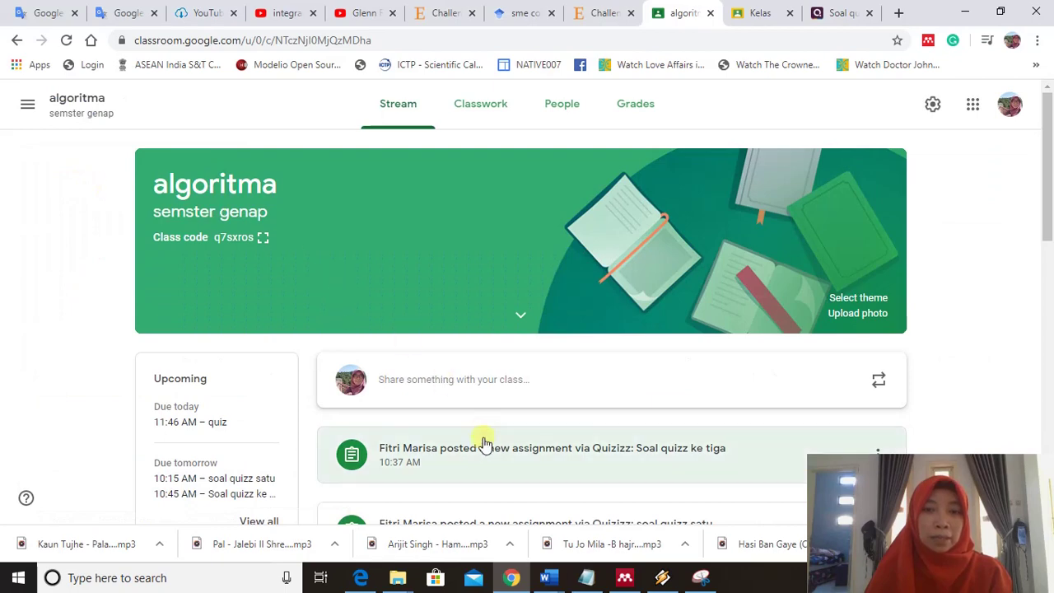
scroll(498, 459, "down", 1)
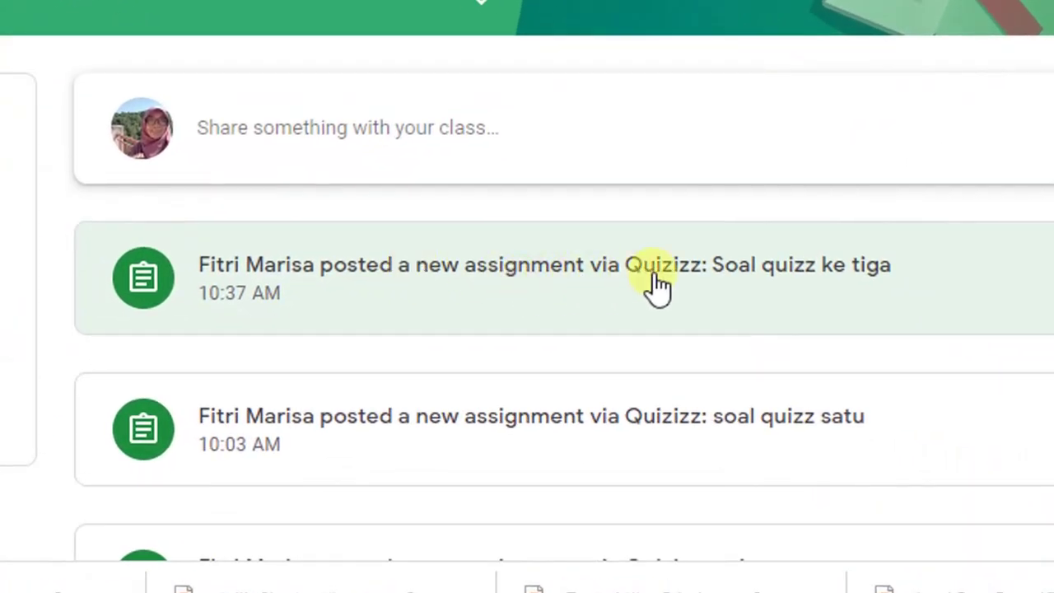
left_click(770, 280)
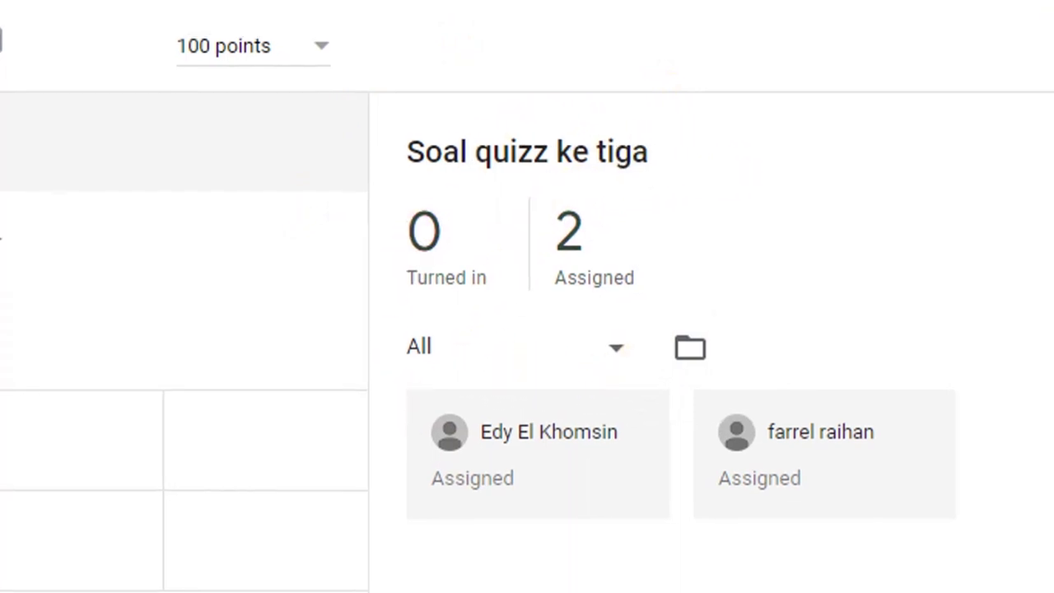
Switch to the student's Google Classroom account and open the "Soal quizz ke tiga" assignment from the algoritma class forum
left_click(795, 26)
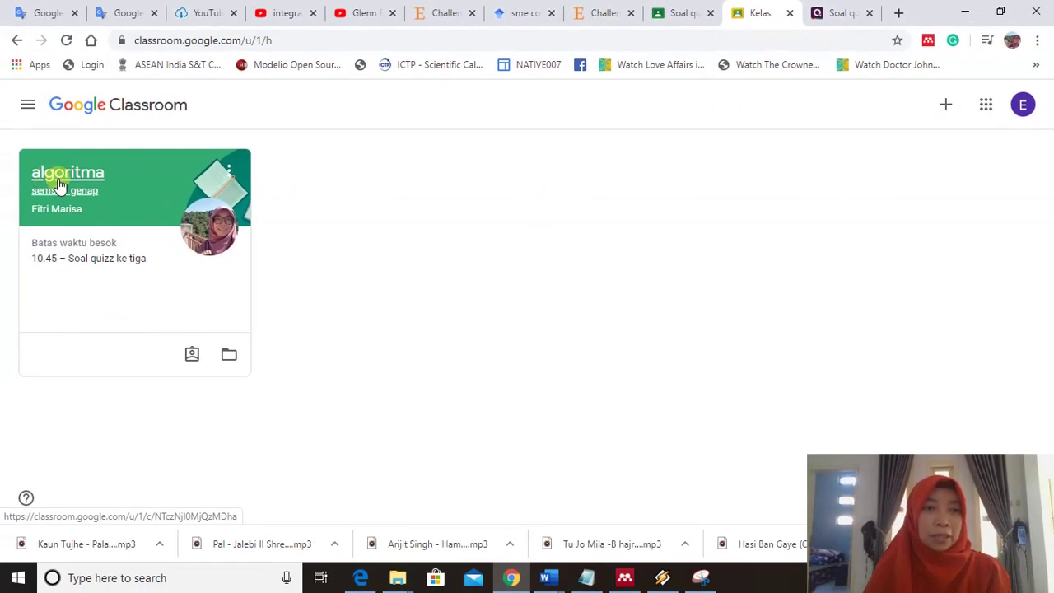
left_click(60, 181)
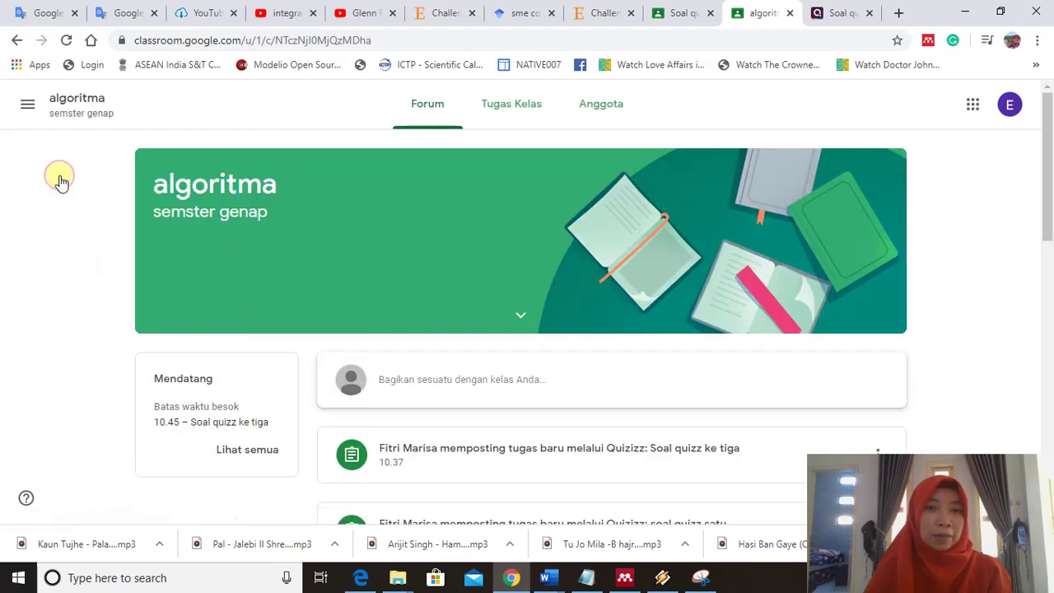
scroll(609, 467, "down", 1)
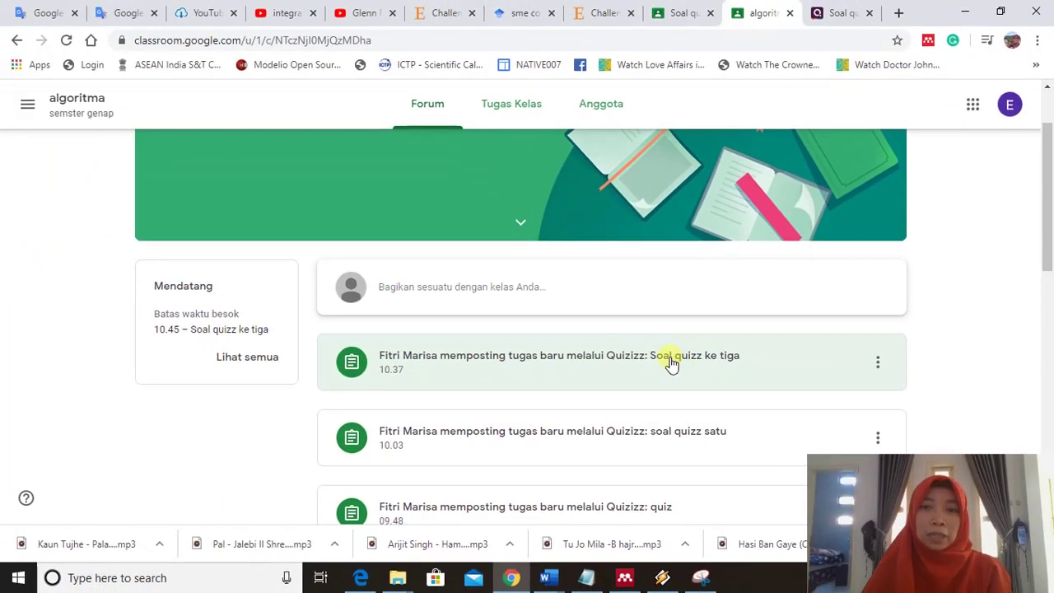
left_click(669, 359)
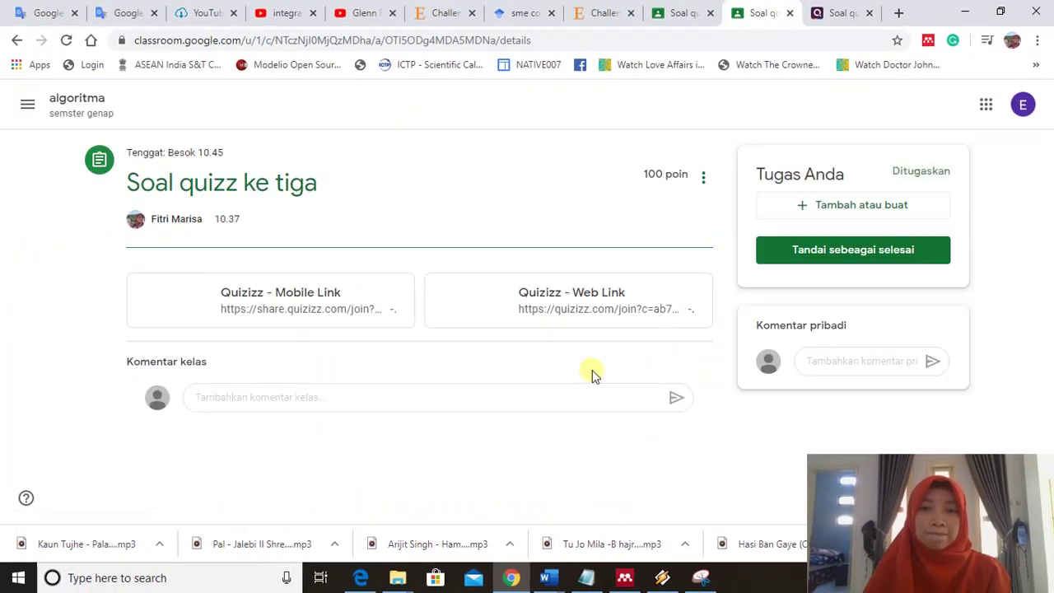